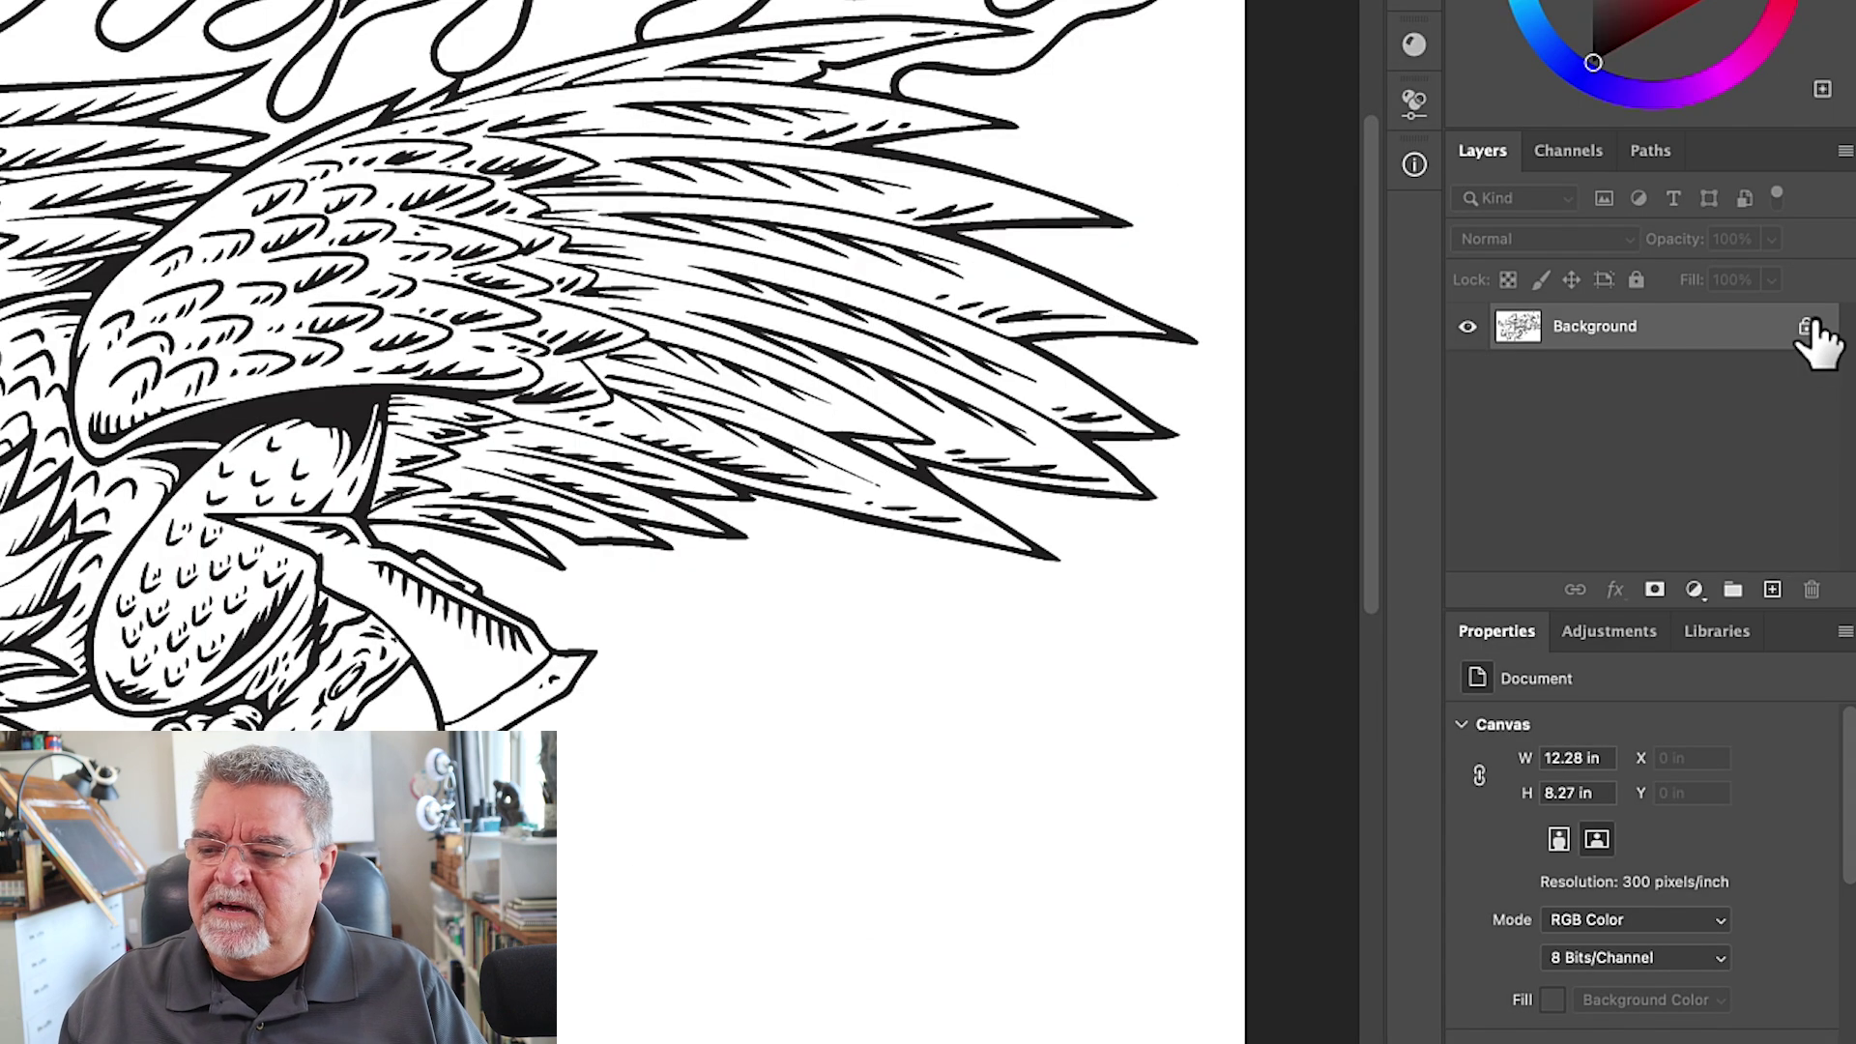
Step: Unlock the Background into Layer 0 and add an empty Layer 1 above it
{"action": "left_click", "coordinate": [1820, 541]}
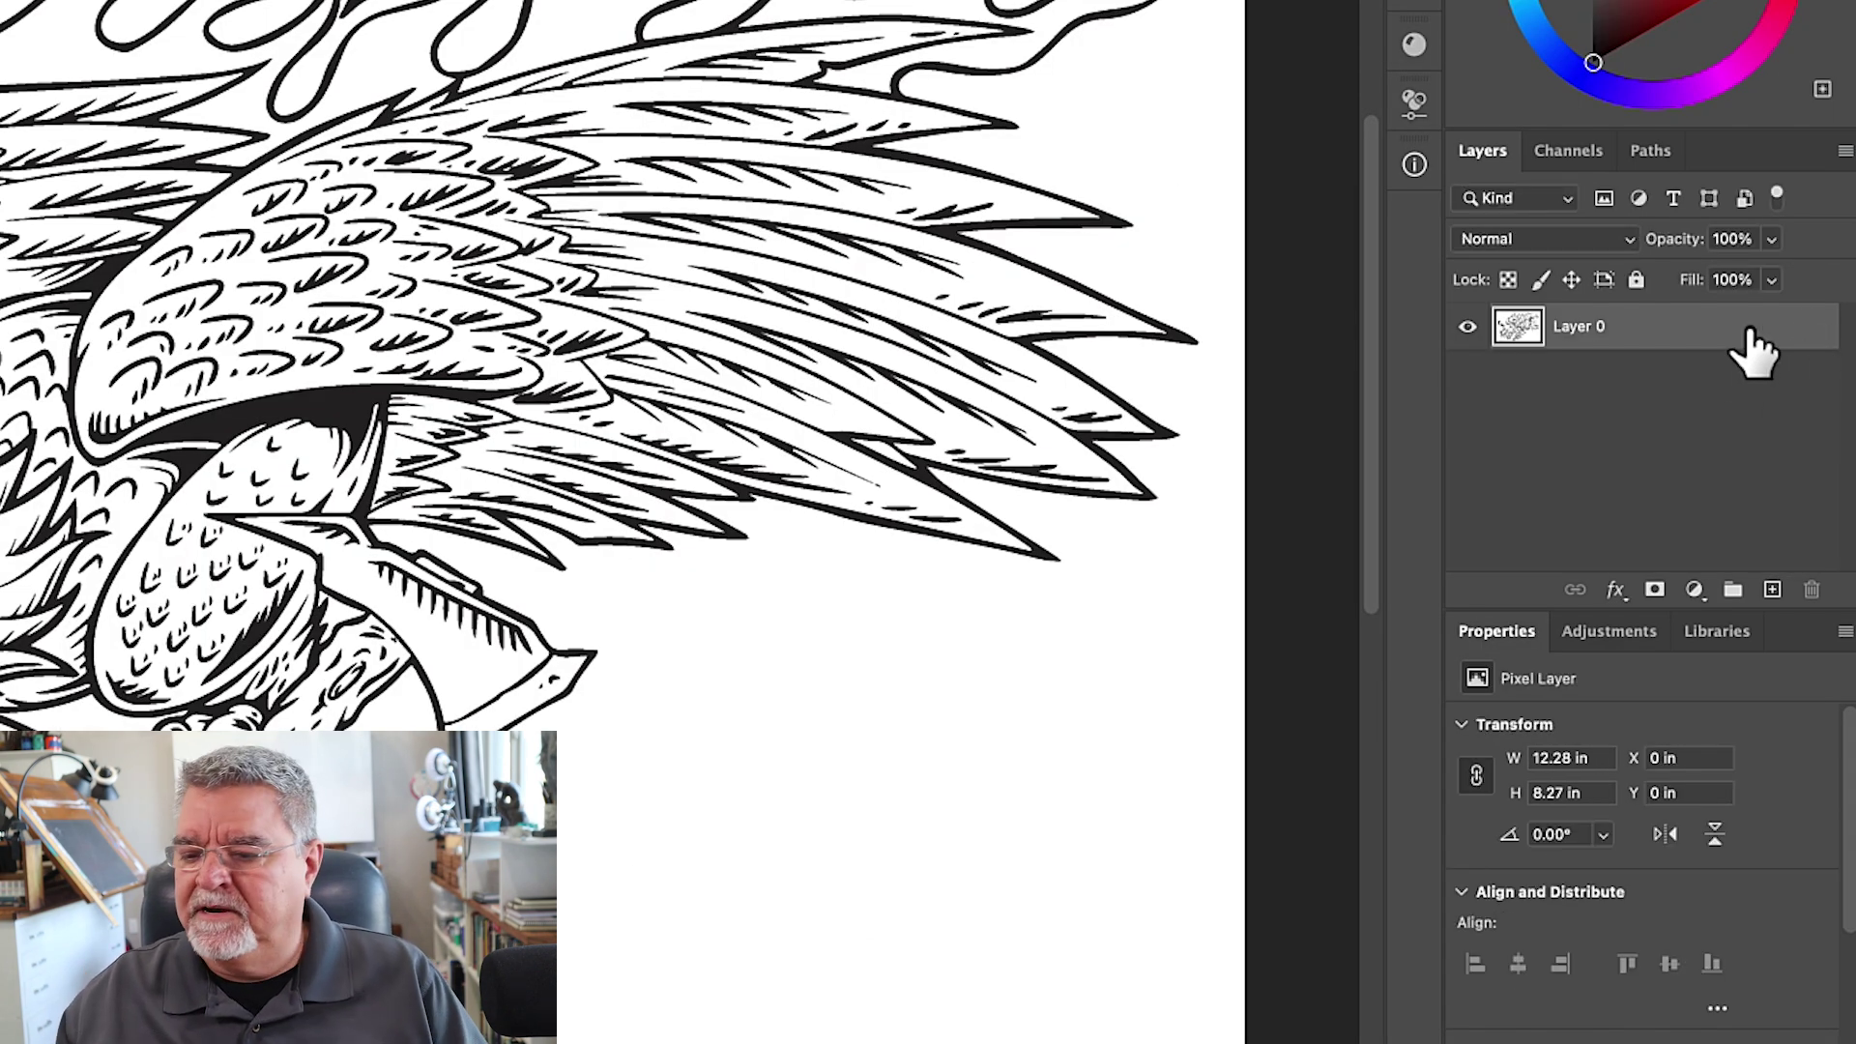
{"action": "left_click", "coordinate": [1772, 590]}
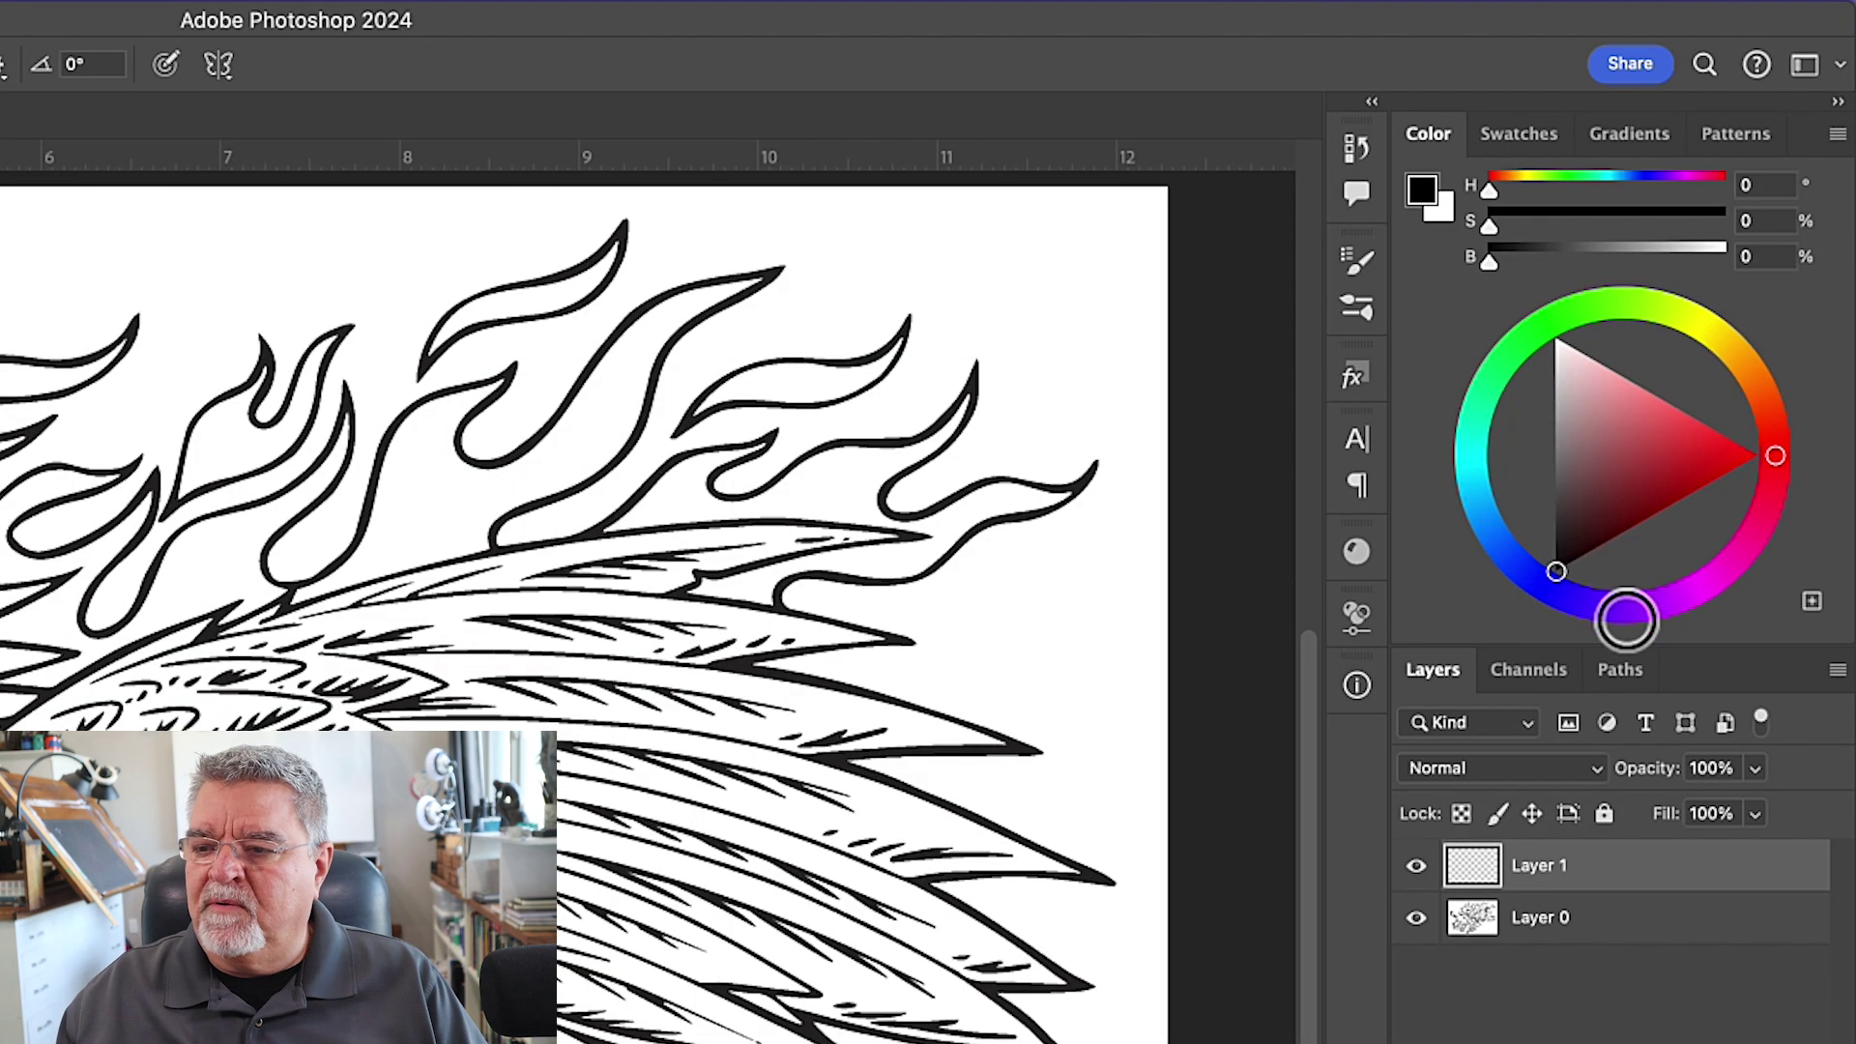
Step: Set the foreground colour to a muted violet: H 254°, S 21%, B 58%
{"action": "left_click", "coordinate": [1647, 94]}
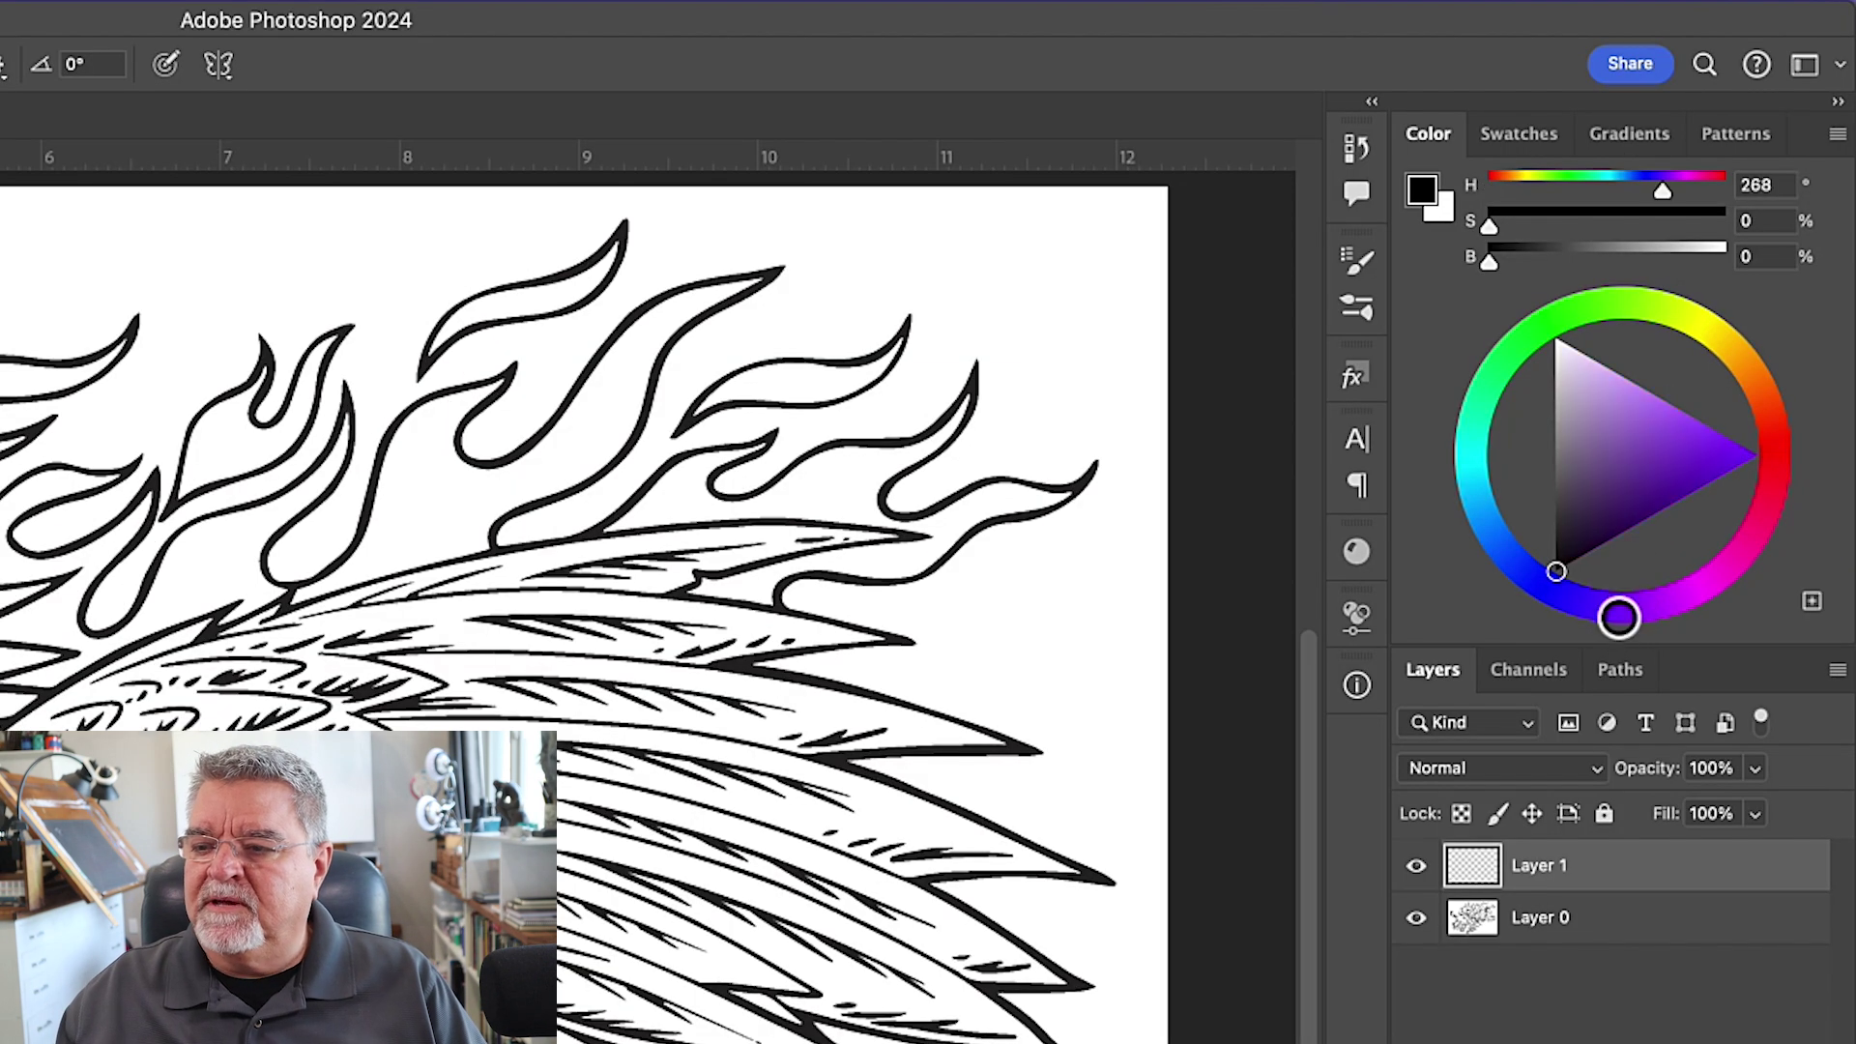
{"action": "left_click_drag", "start_coordinate": [1591, 470], "coordinate": [1582, 451]}
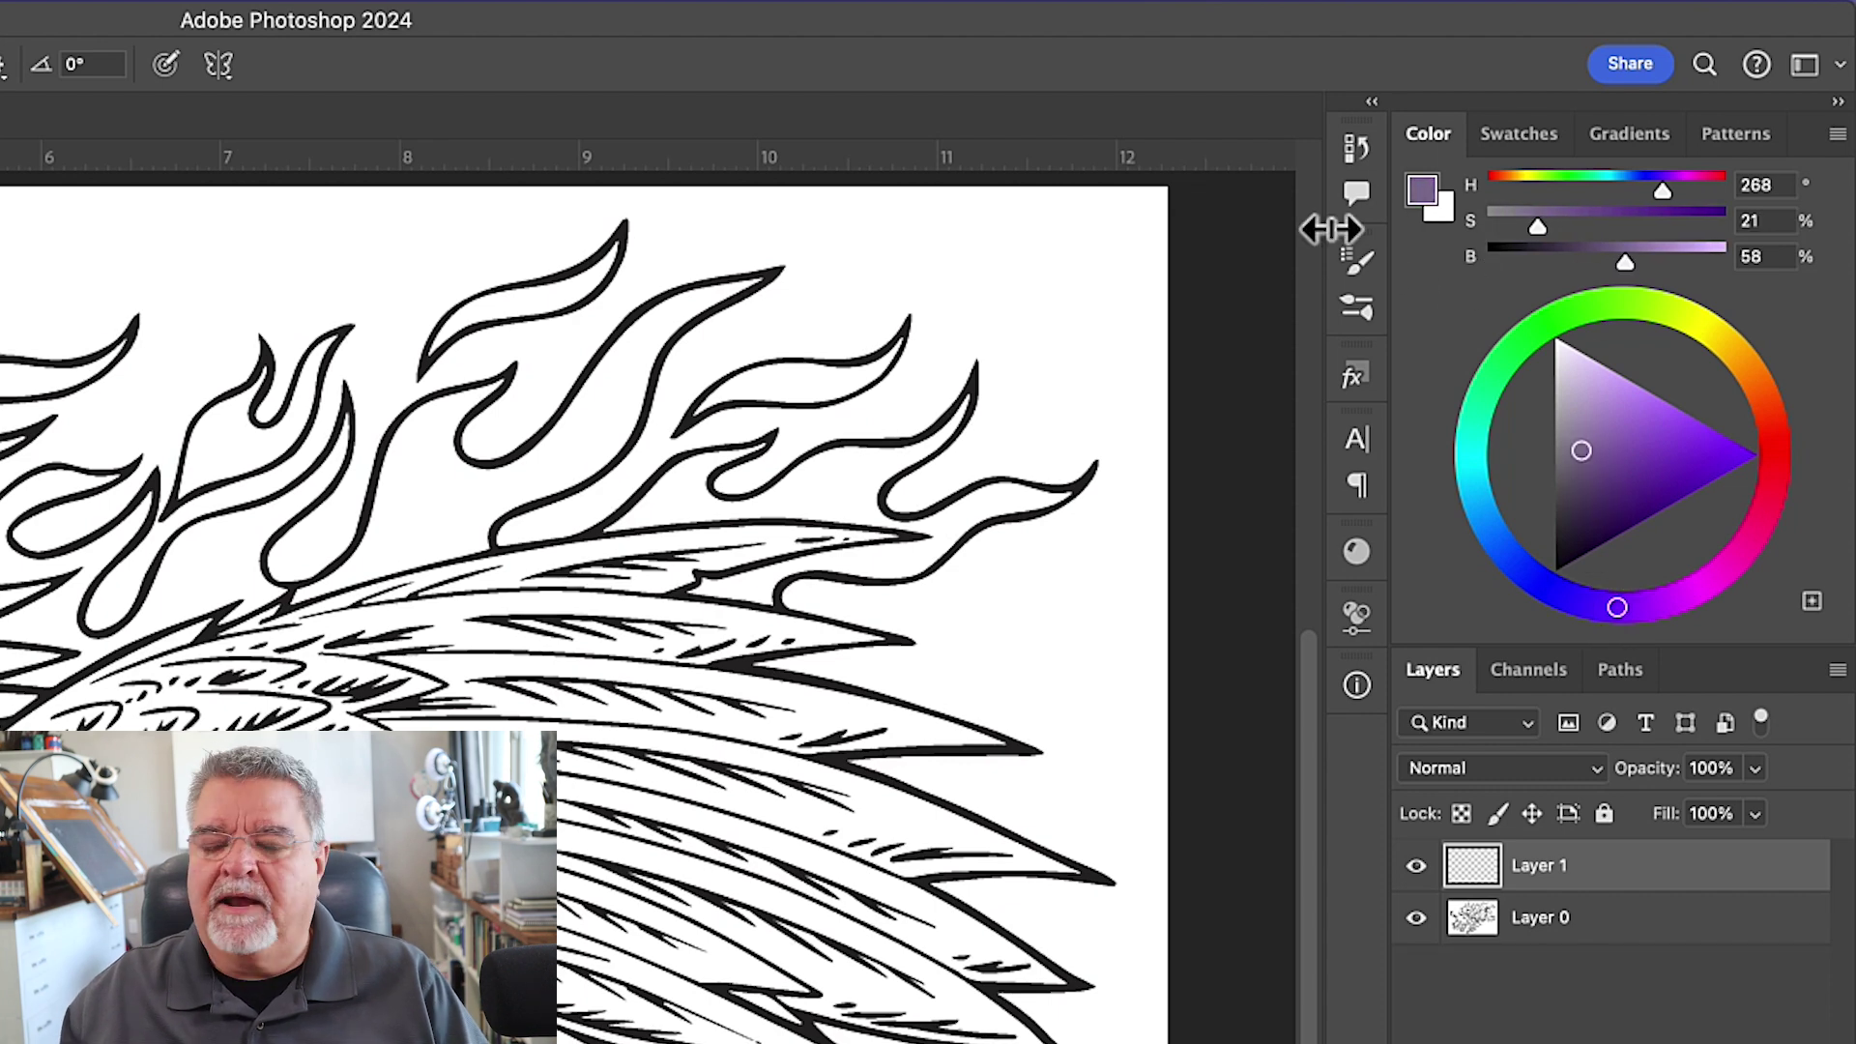
{"action": "mouse_move", "coordinate": [1613, 609]}
{"action": "left_mouse_down"}
{"action": "mouse_move", "coordinate": [1521, 593]}
{"action": "mouse_move", "coordinate": [1582, 602]}
{"action": "left_mouse_up"}
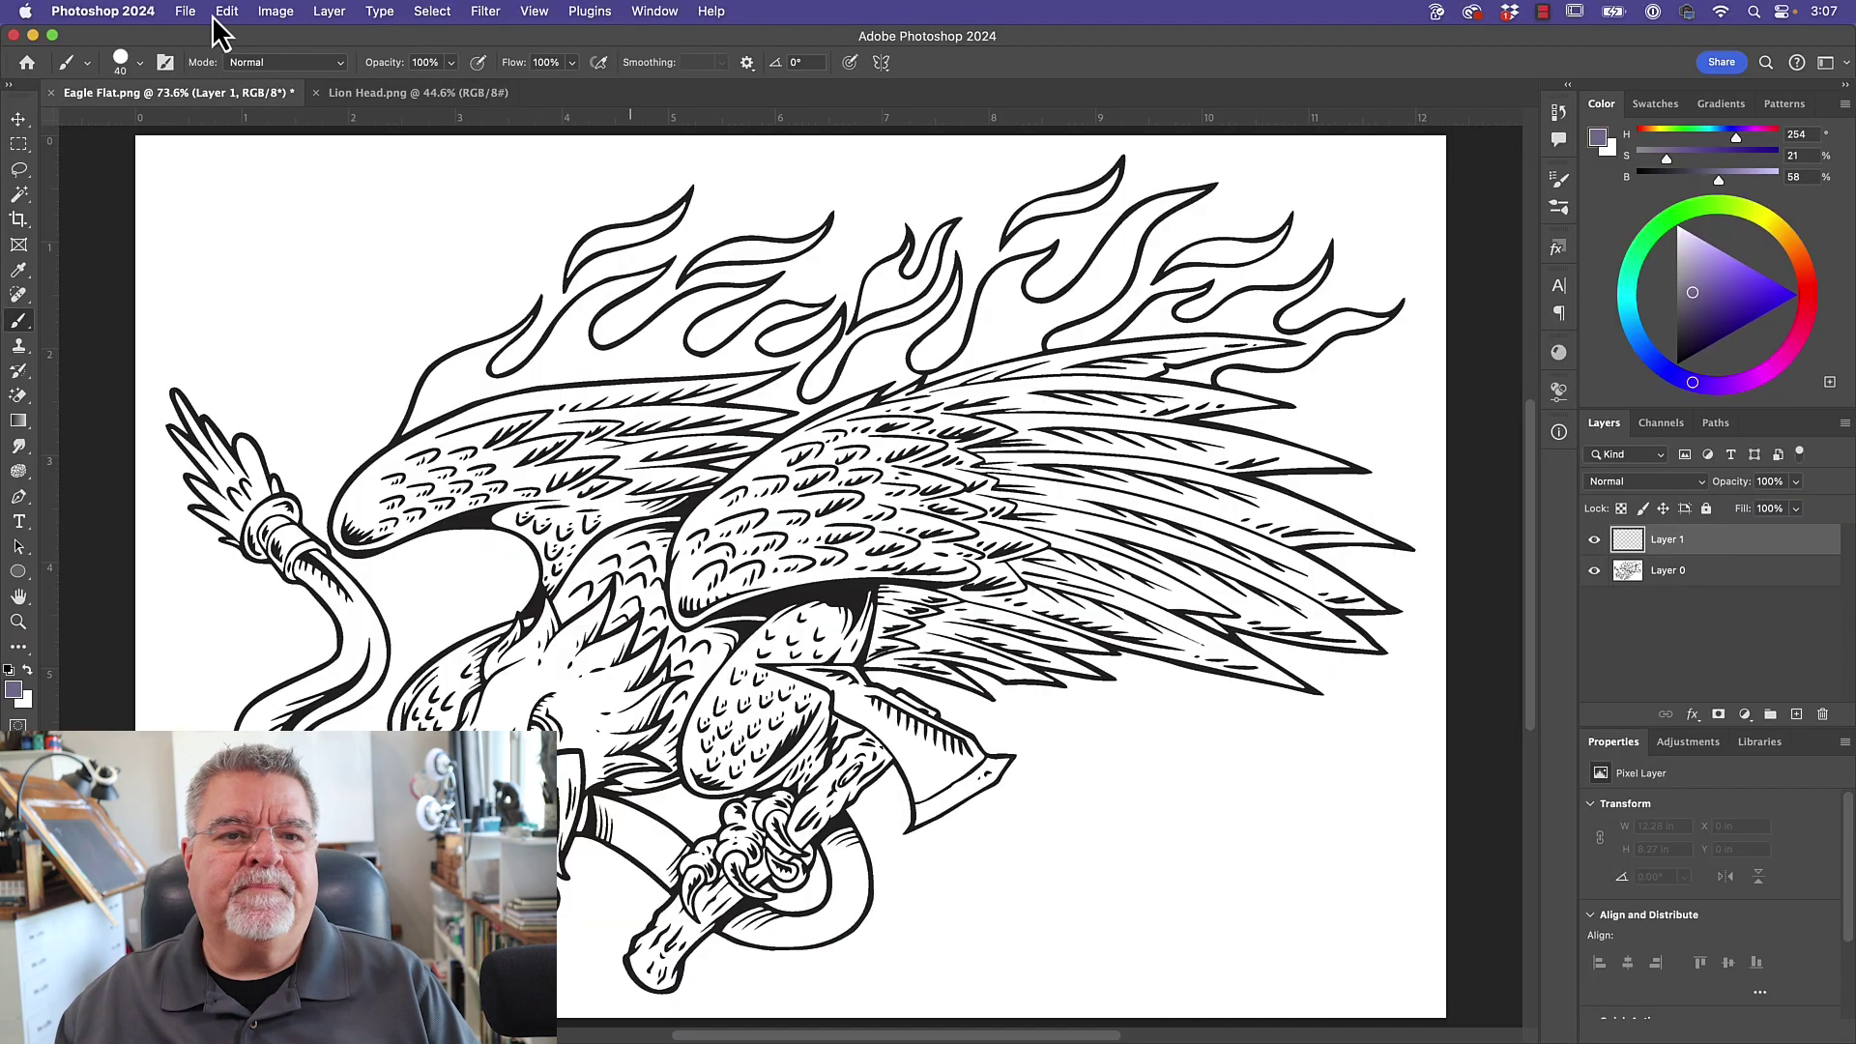
{"action": "left_click", "coordinate": [219, 12]}
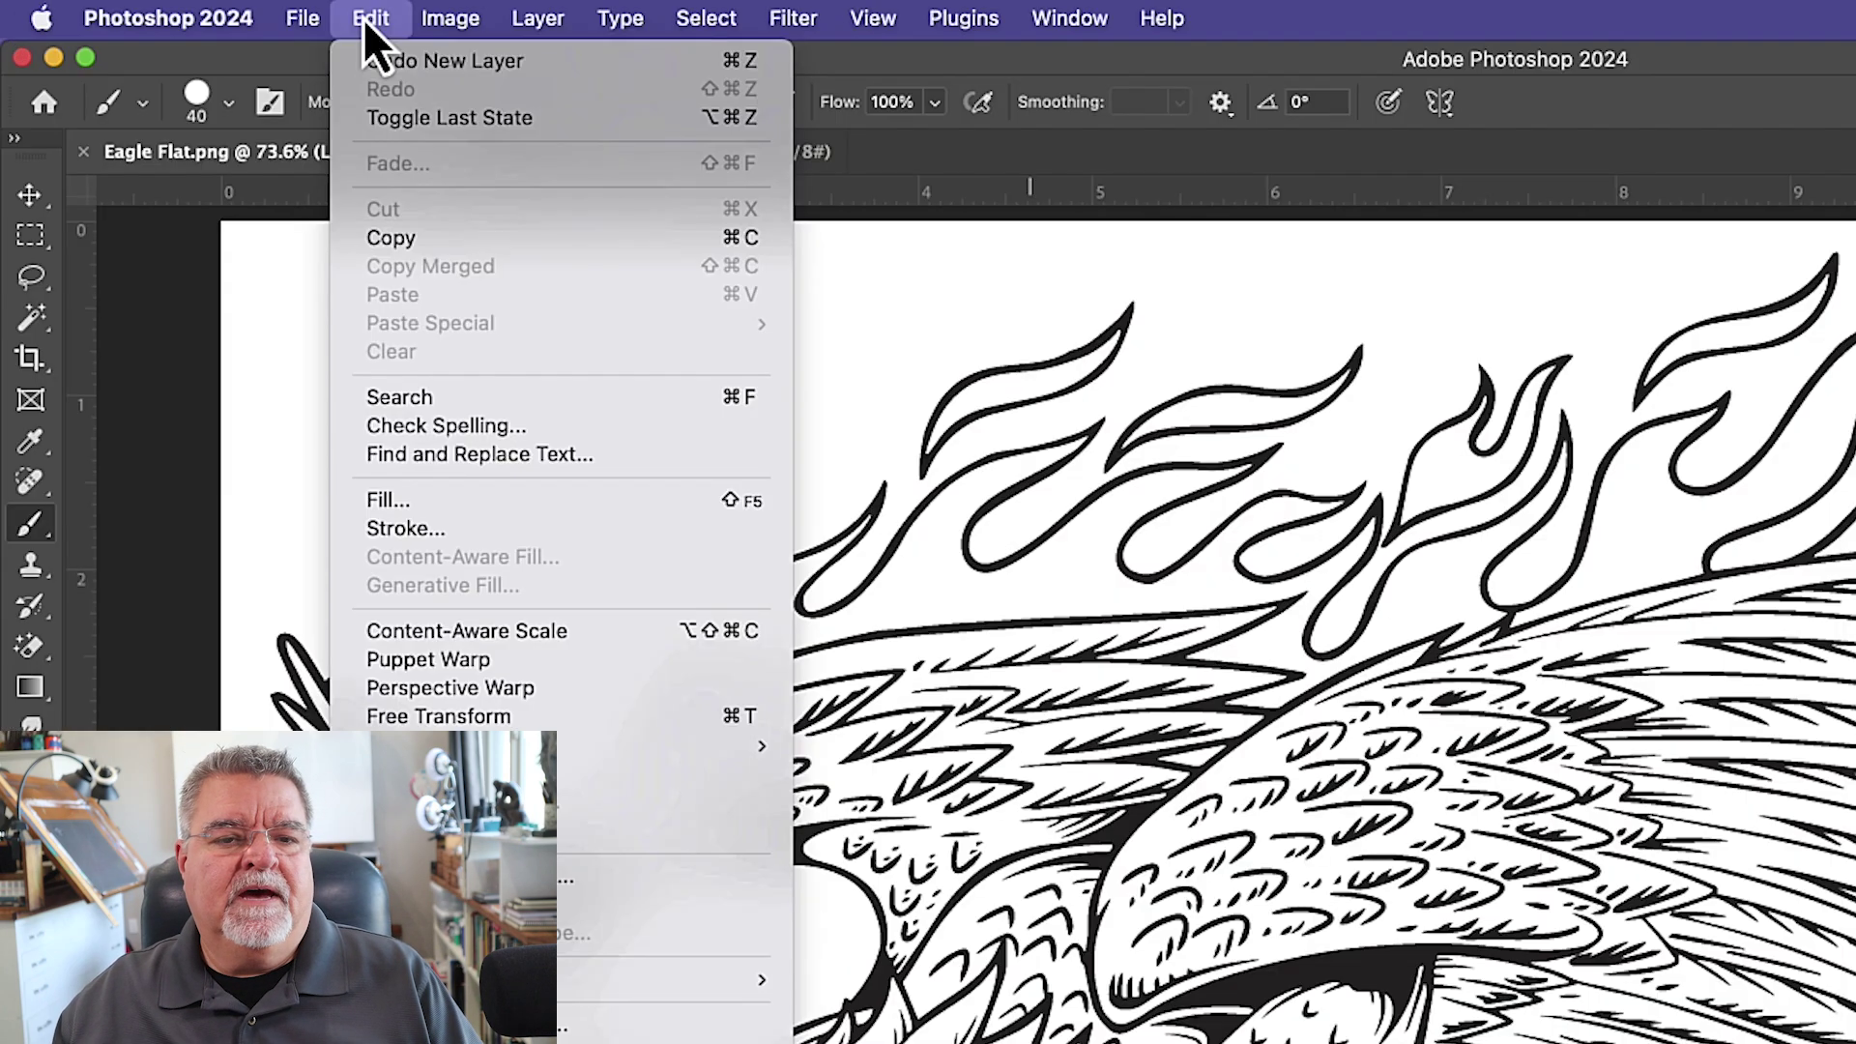
Step: Fill Layer 1 with the violet foreground colour in Normal mode
{"action": "left_click", "coordinate": [381, 502]}
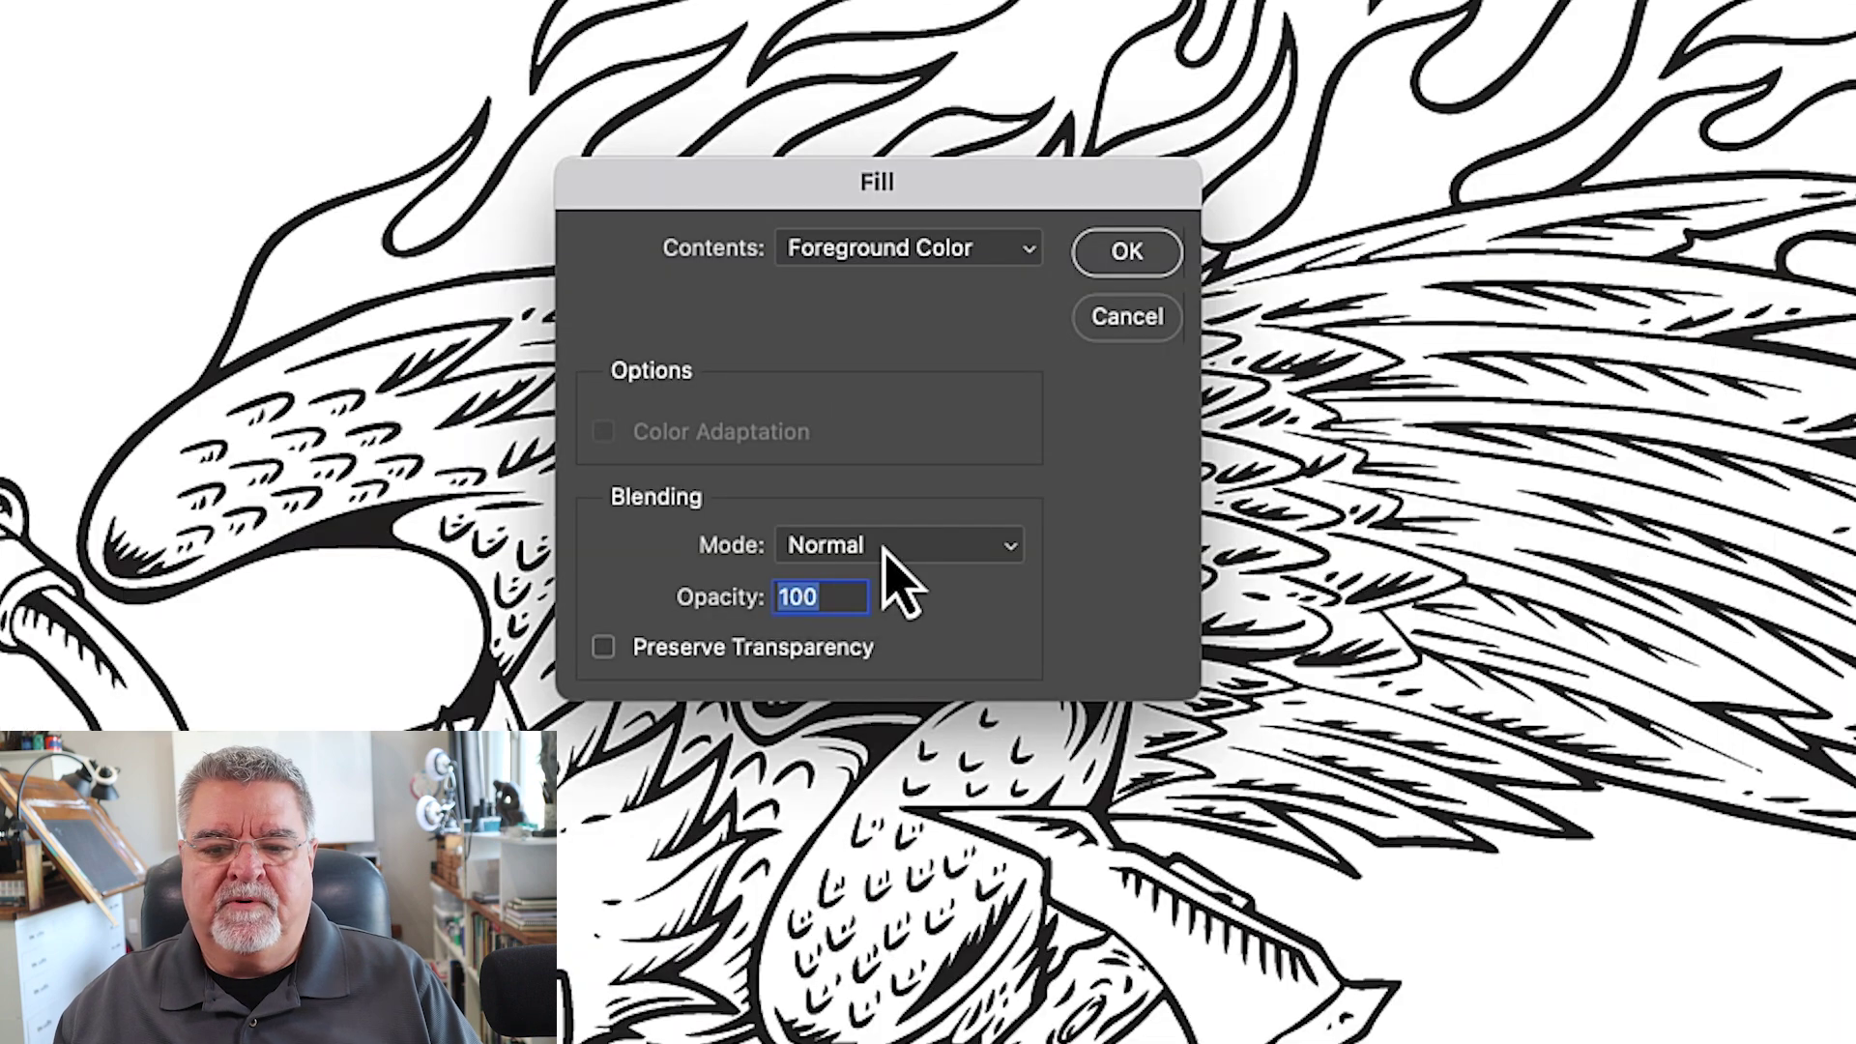
{"action": "left_click", "coordinate": [746, 531]}
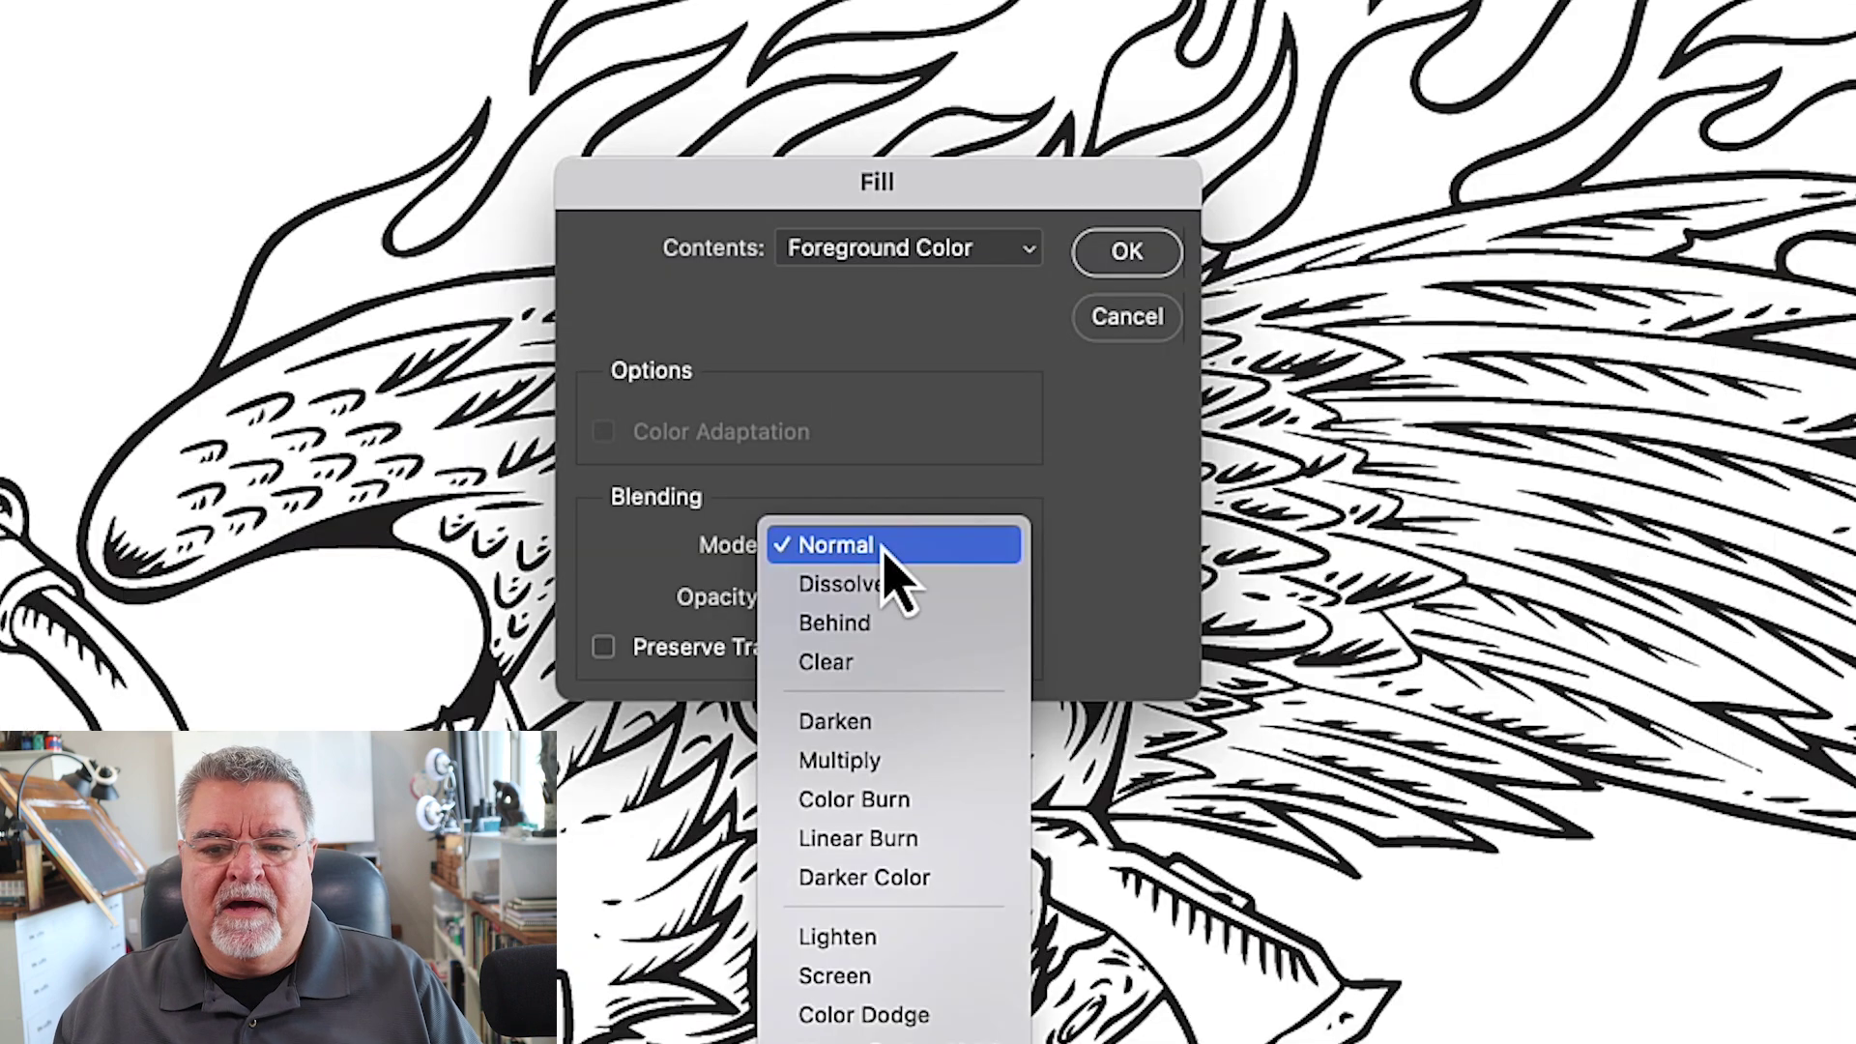
{"action": "left_click", "coordinate": [760, 526]}
{"action": "left_click", "coordinate": [1126, 253]}
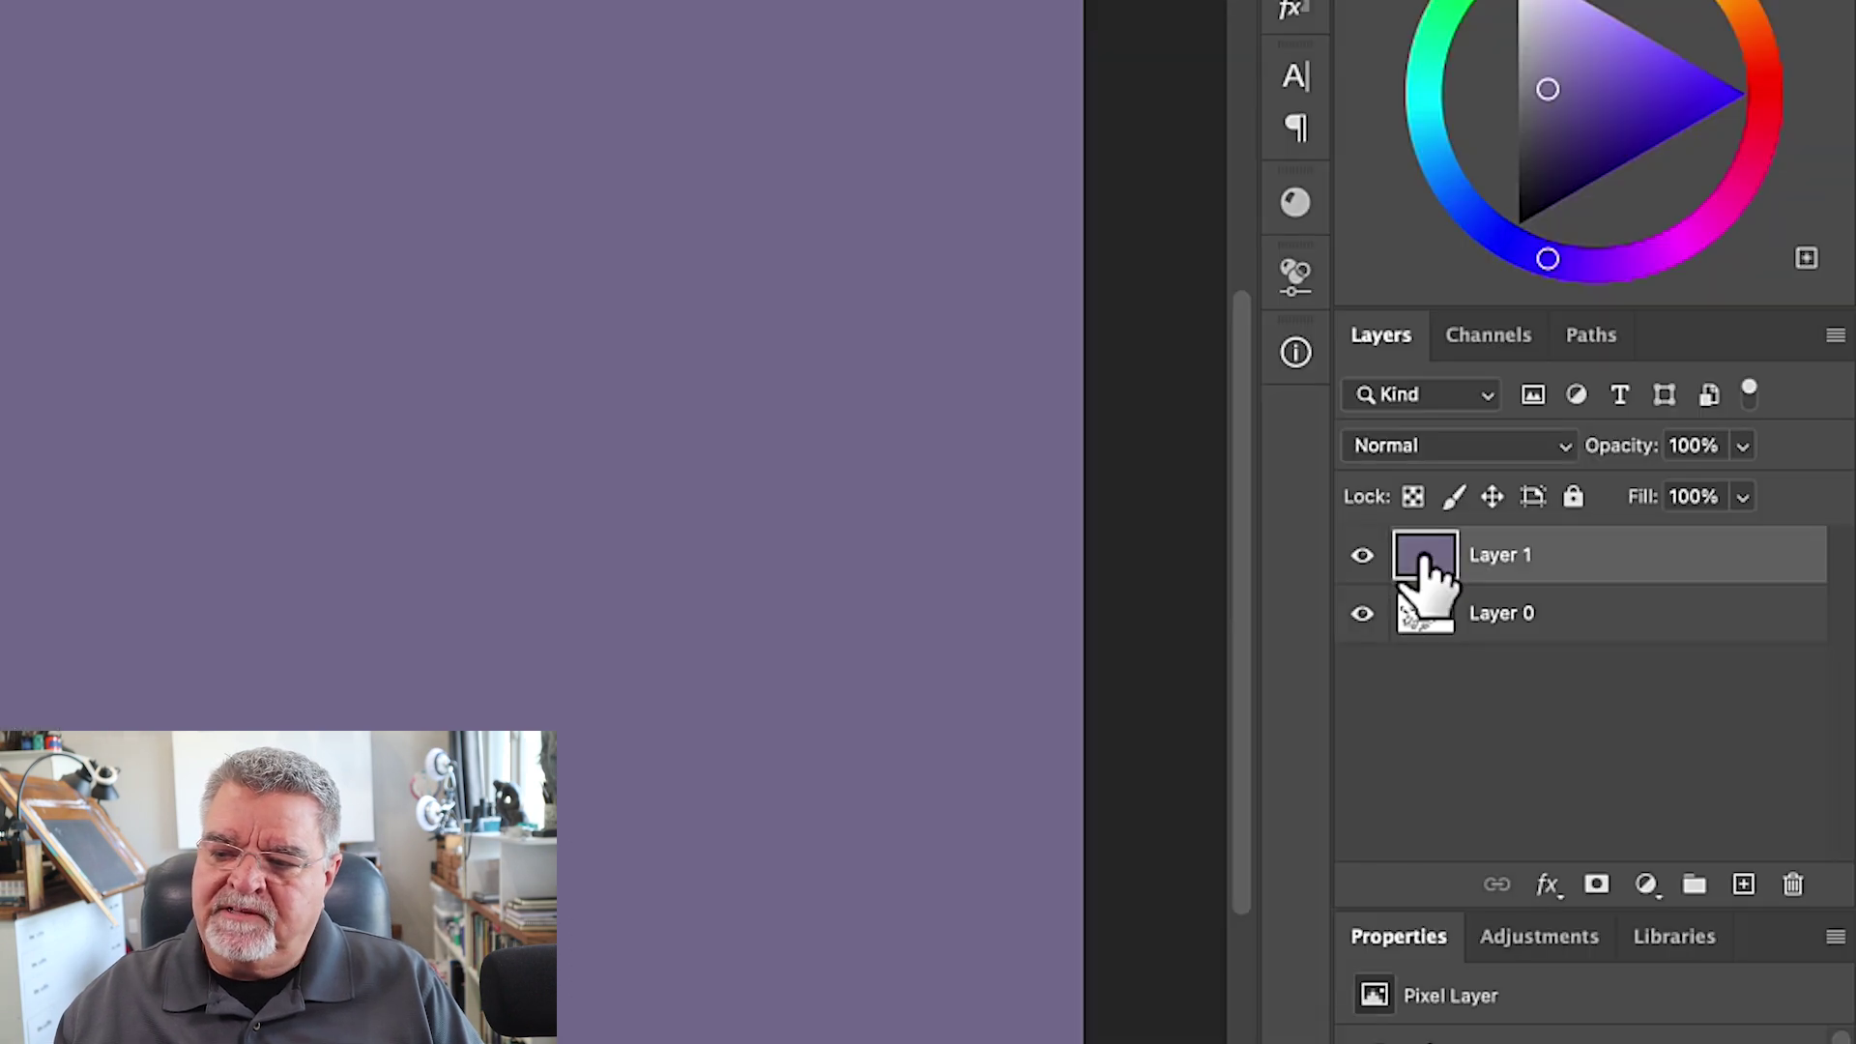
Step: Move the violet Layer 1 beneath Layer 0 and make Layer 0 active
{"action": "left_click_drag", "start_coordinate": [1627, 551], "coordinate": [1620, 573]}
{"action": "left_click_drag", "start_coordinate": [1412, 619], "coordinate": [1412, 640]}
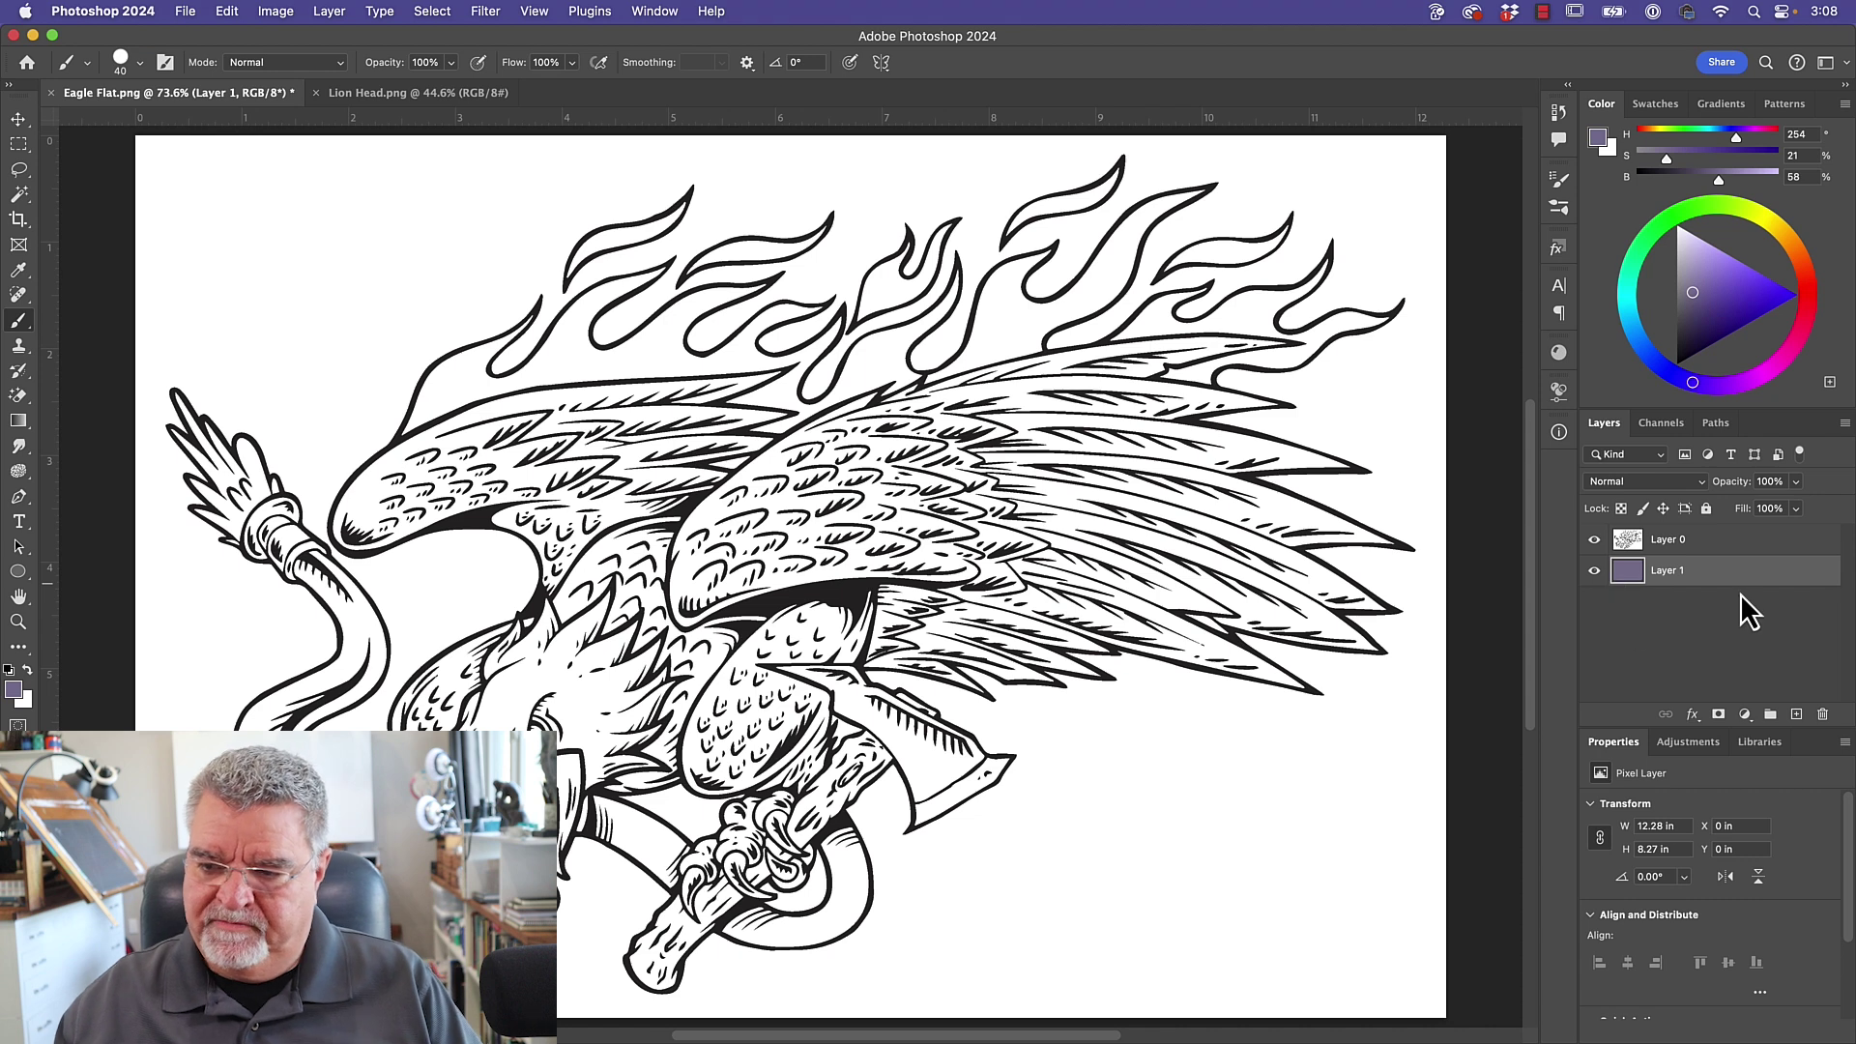
{"action": "left_click", "coordinate": [1630, 547]}
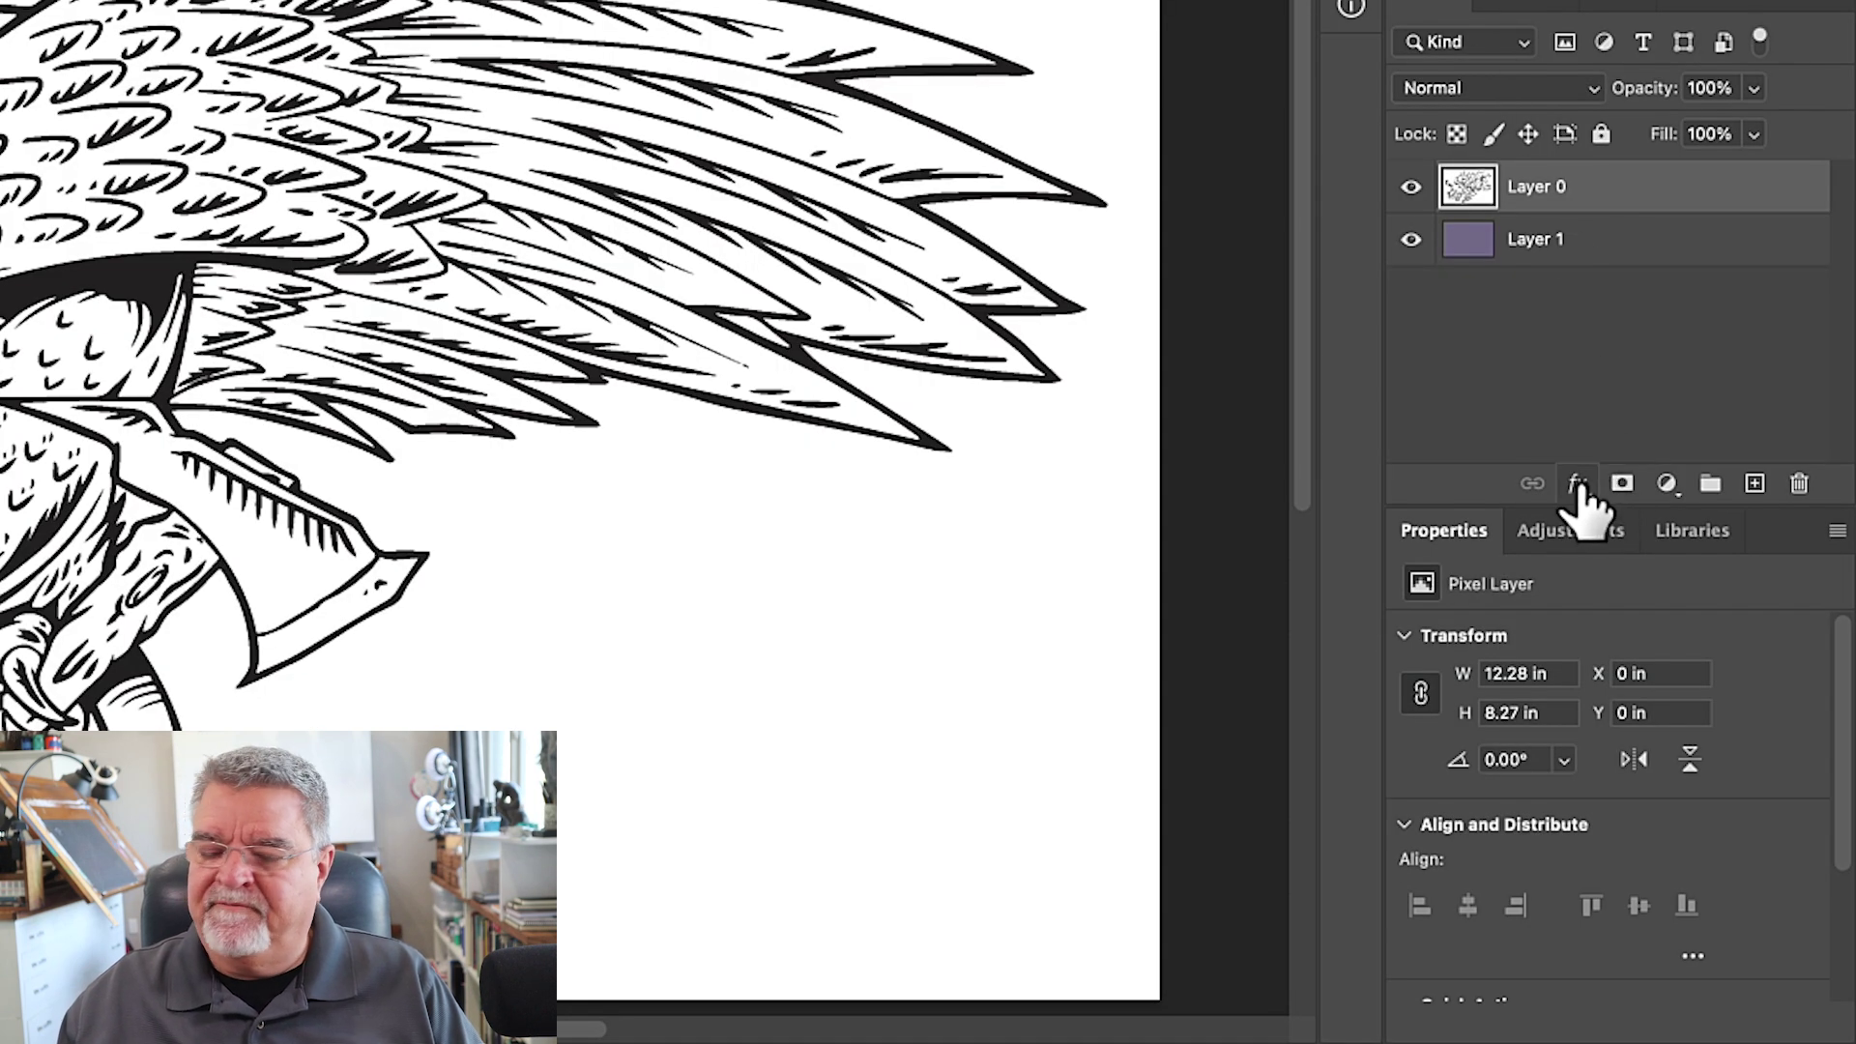
Step: In Layer 0's Blending Options, drag the Current Layer Blend If white slider to 220
{"action": "left_click", "coordinate": [1578, 484]}
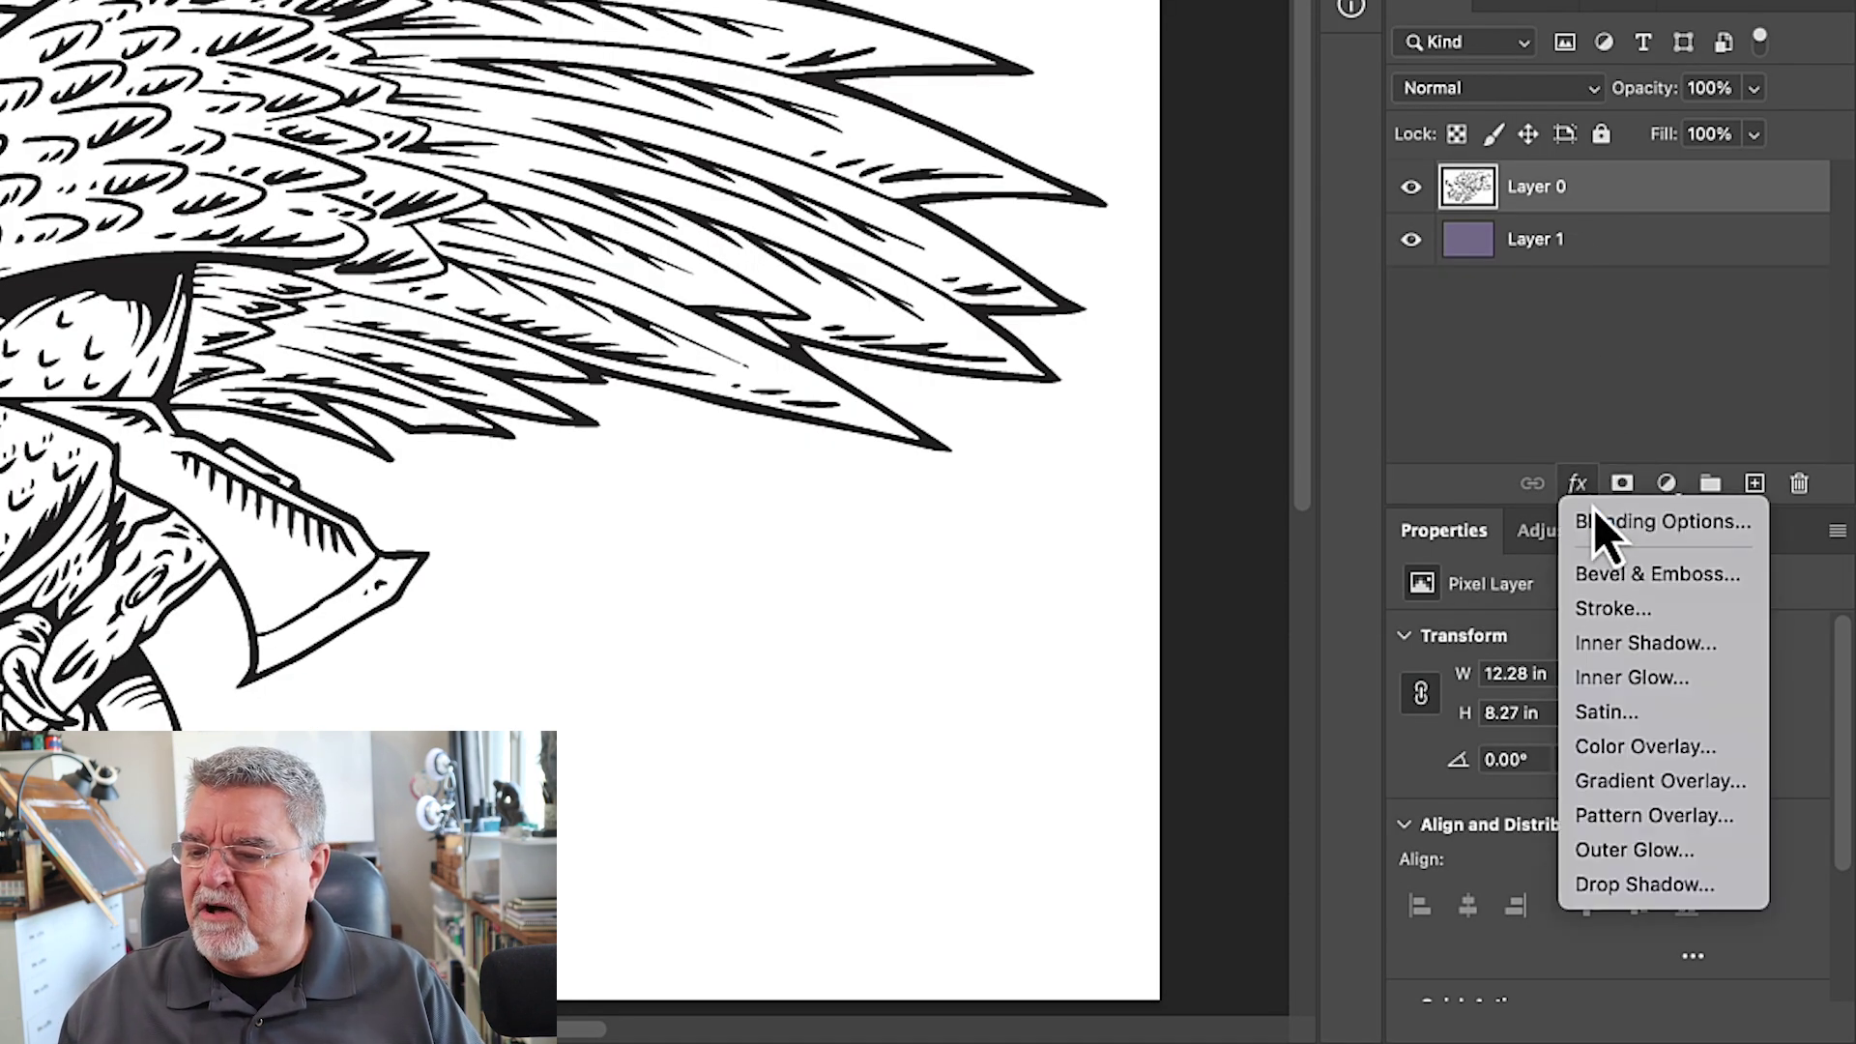
{"action": "left_click", "coordinate": [1644, 522]}
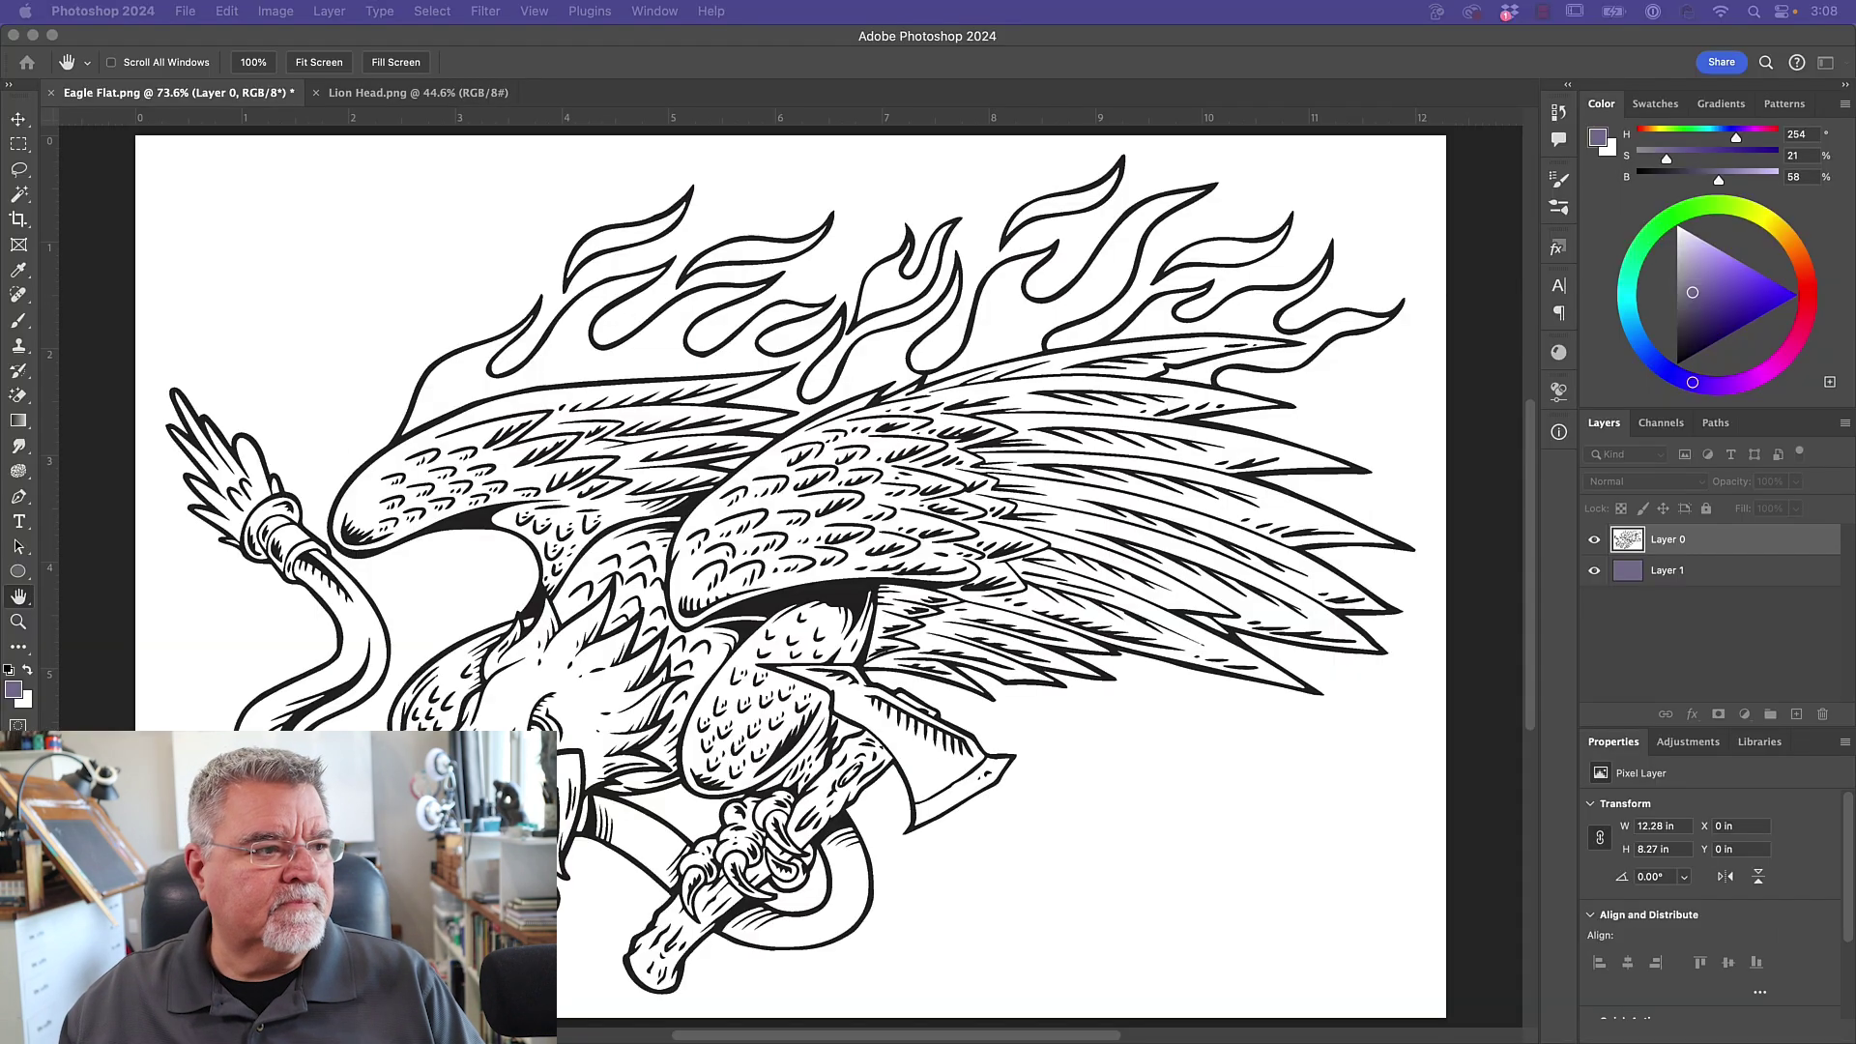
{"action": "left_click_drag", "start_coordinate": [91, 361], "coordinate": [1023, 69]}
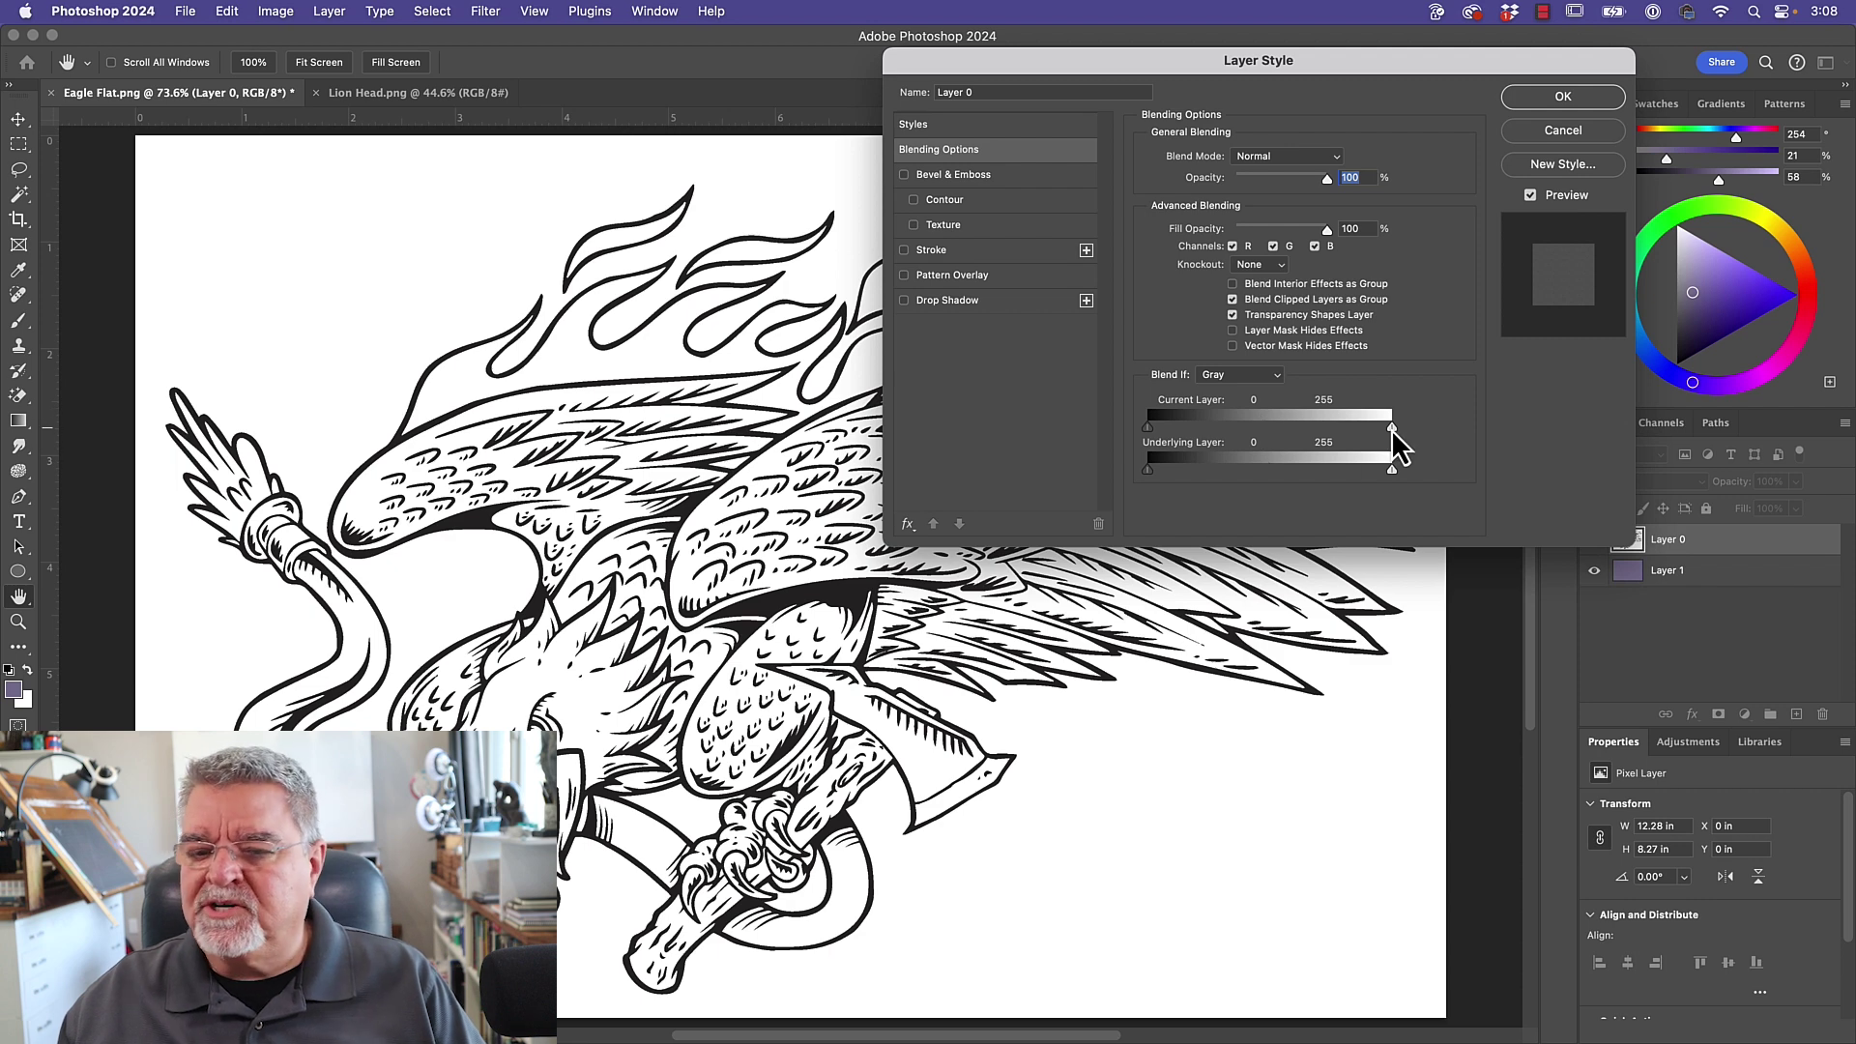
{"action": "left_click_drag", "start_coordinate": [1015, 63], "coordinate": [1230, 55]}
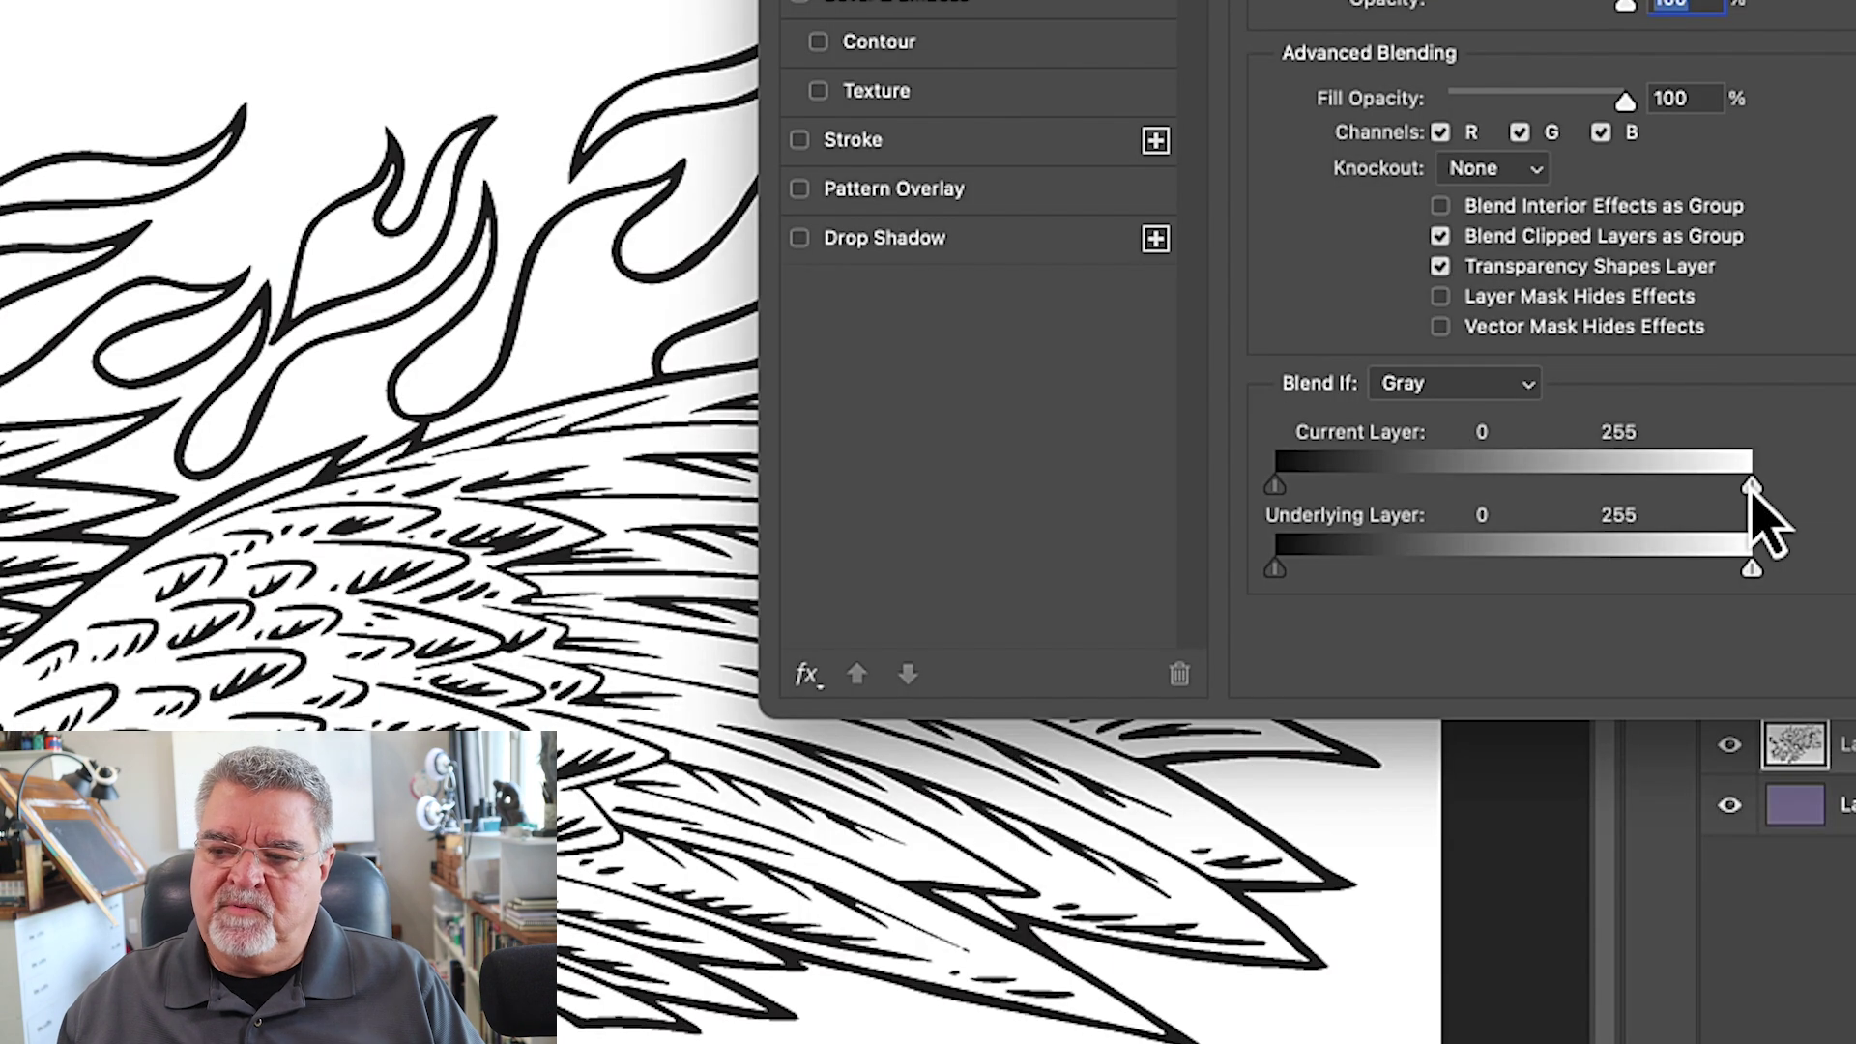
{"action": "left_click_drag", "start_coordinate": [1752, 486], "coordinate": [1688, 488]}
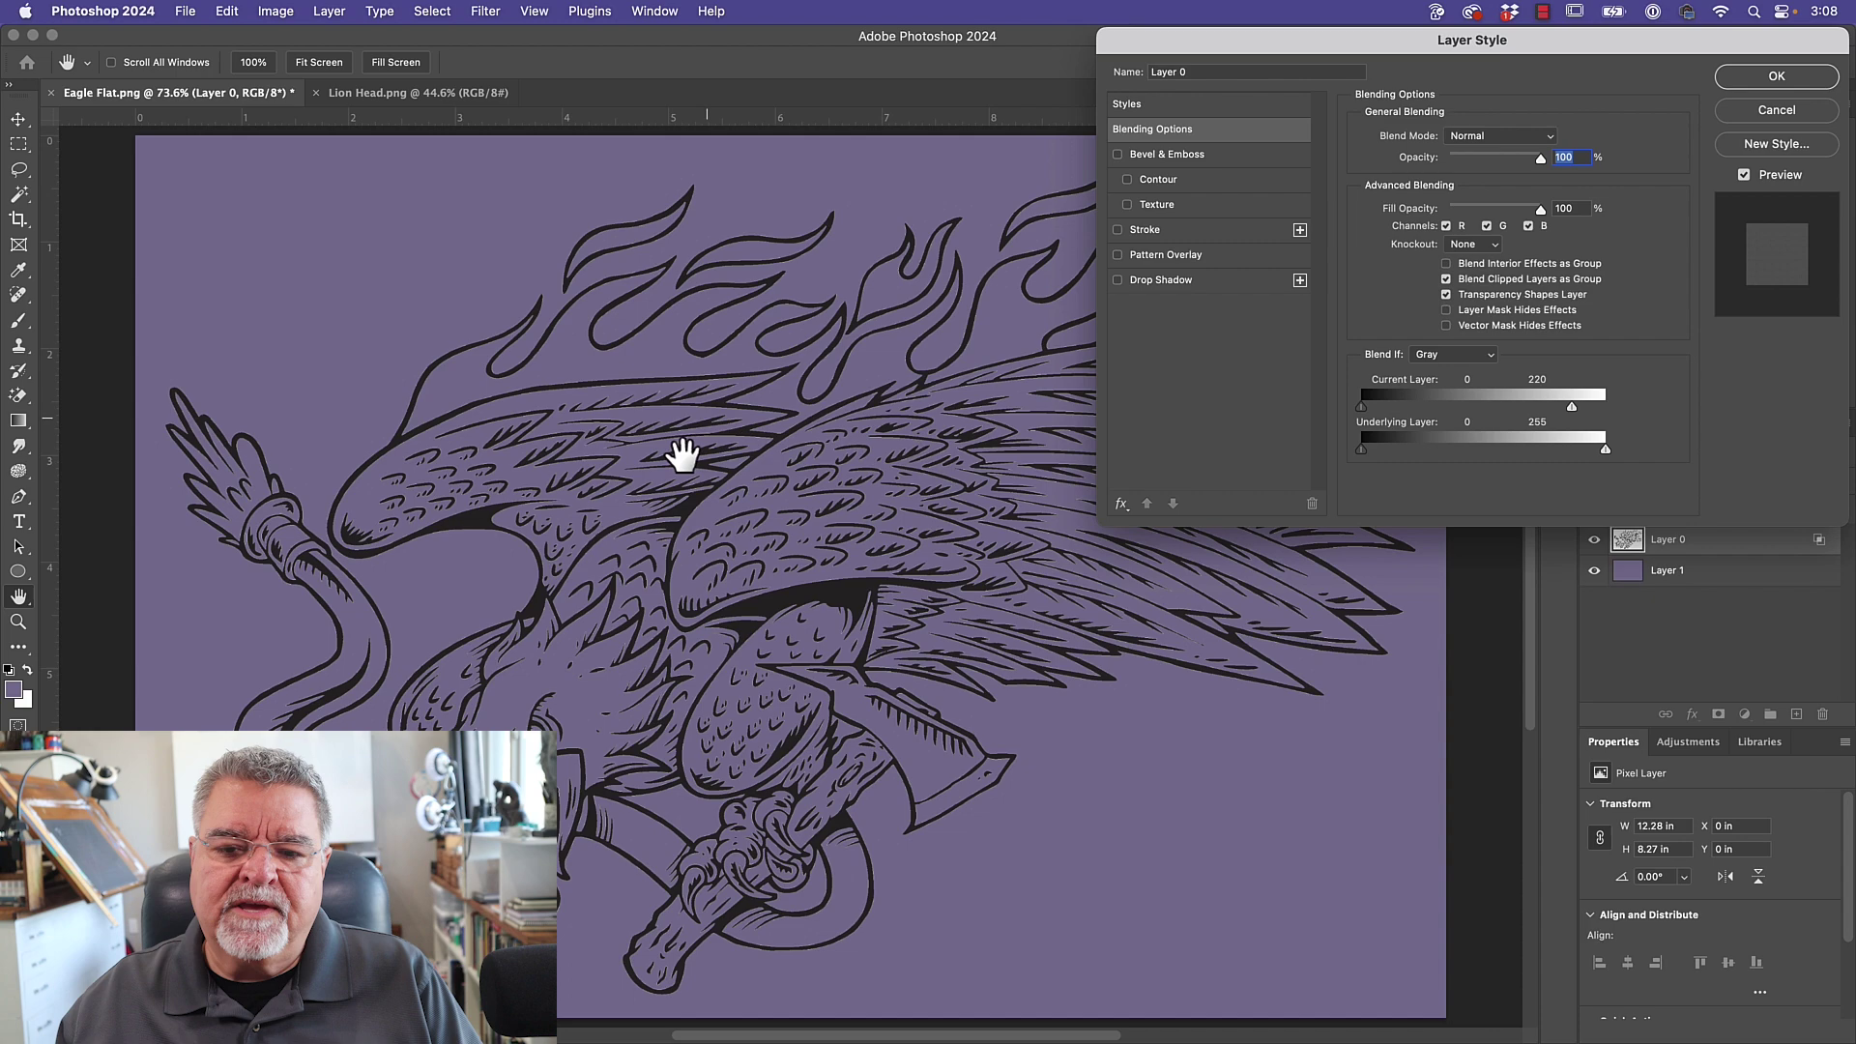
{"action": "left_click", "coordinate": [706, 465], "text": "super"}
{"action": "left_click", "coordinate": [706, 465], "text": "super"}
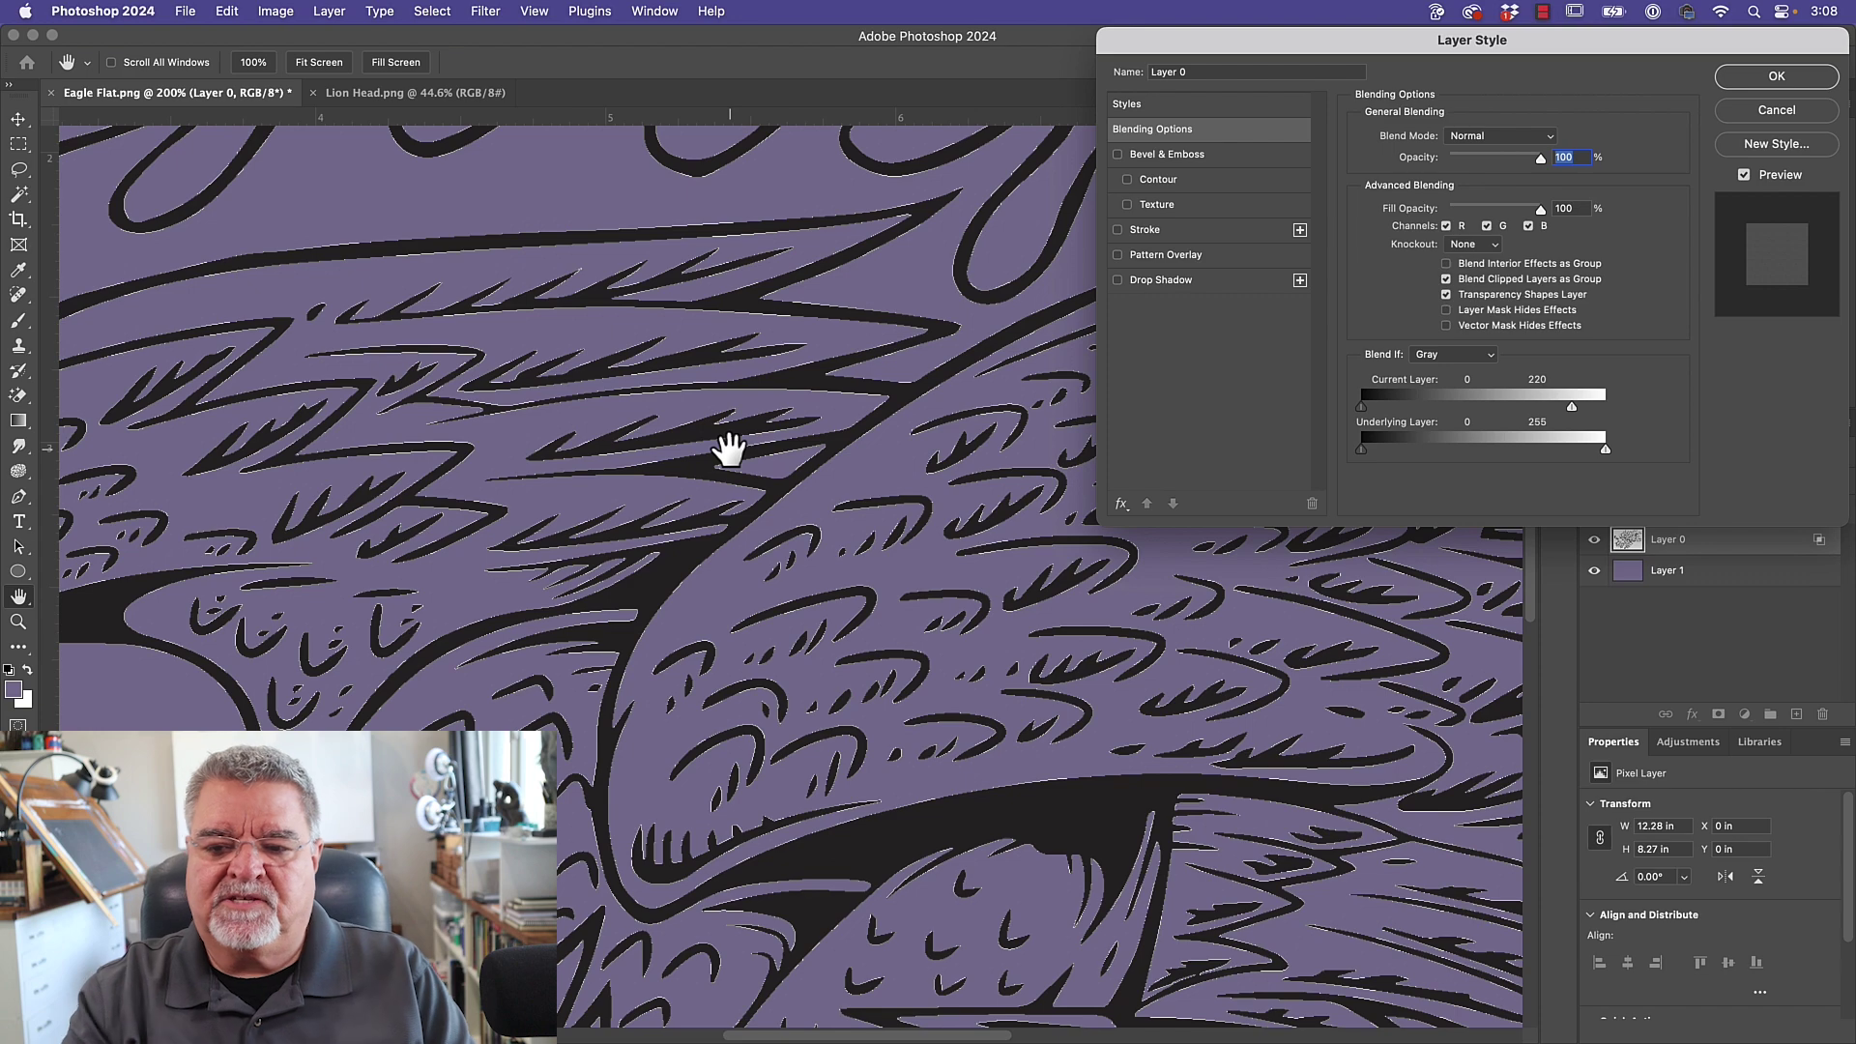
{"action": "key", "text": "super+0"}
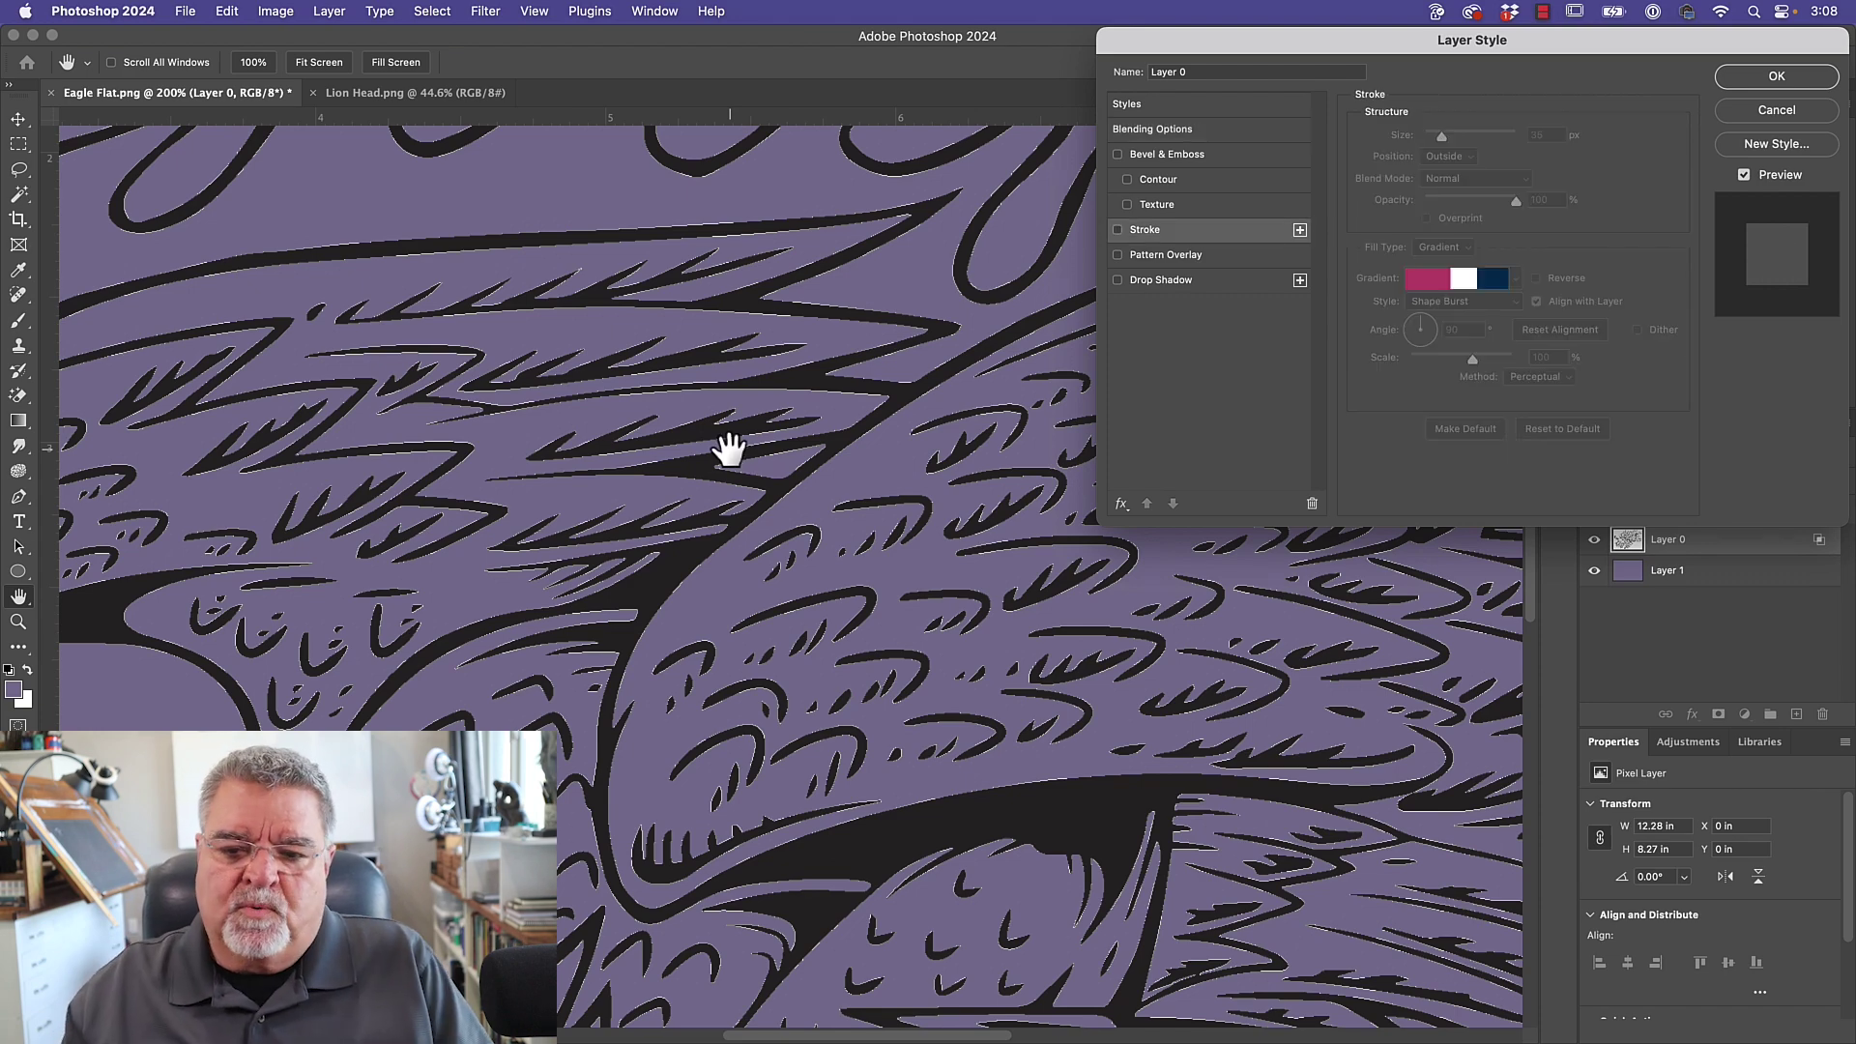
{"action": "left_click", "coordinate": [764, 460], "text": "alt+super"}
{"action": "left_click", "coordinate": [762, 456], "text": "alt+super"}
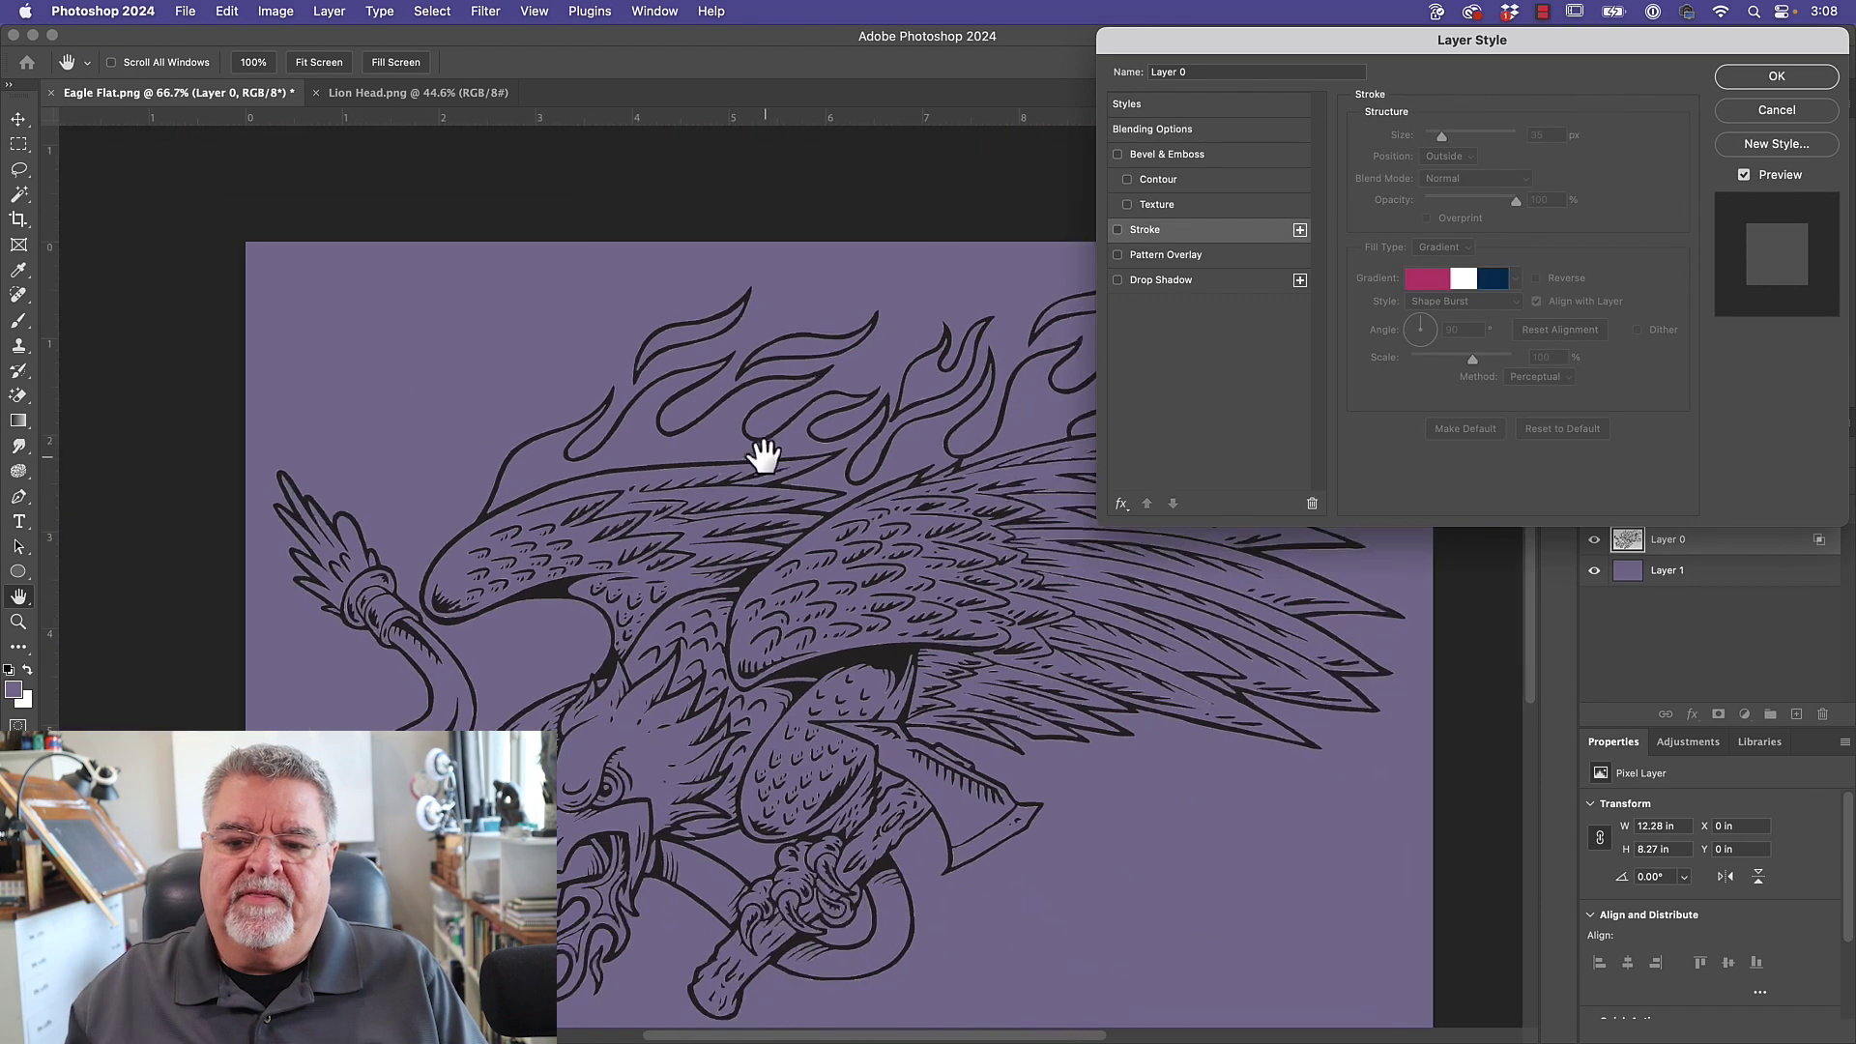
{"action": "left_click_drag", "start_coordinate": [829, 530], "coordinate": [725, 454]}
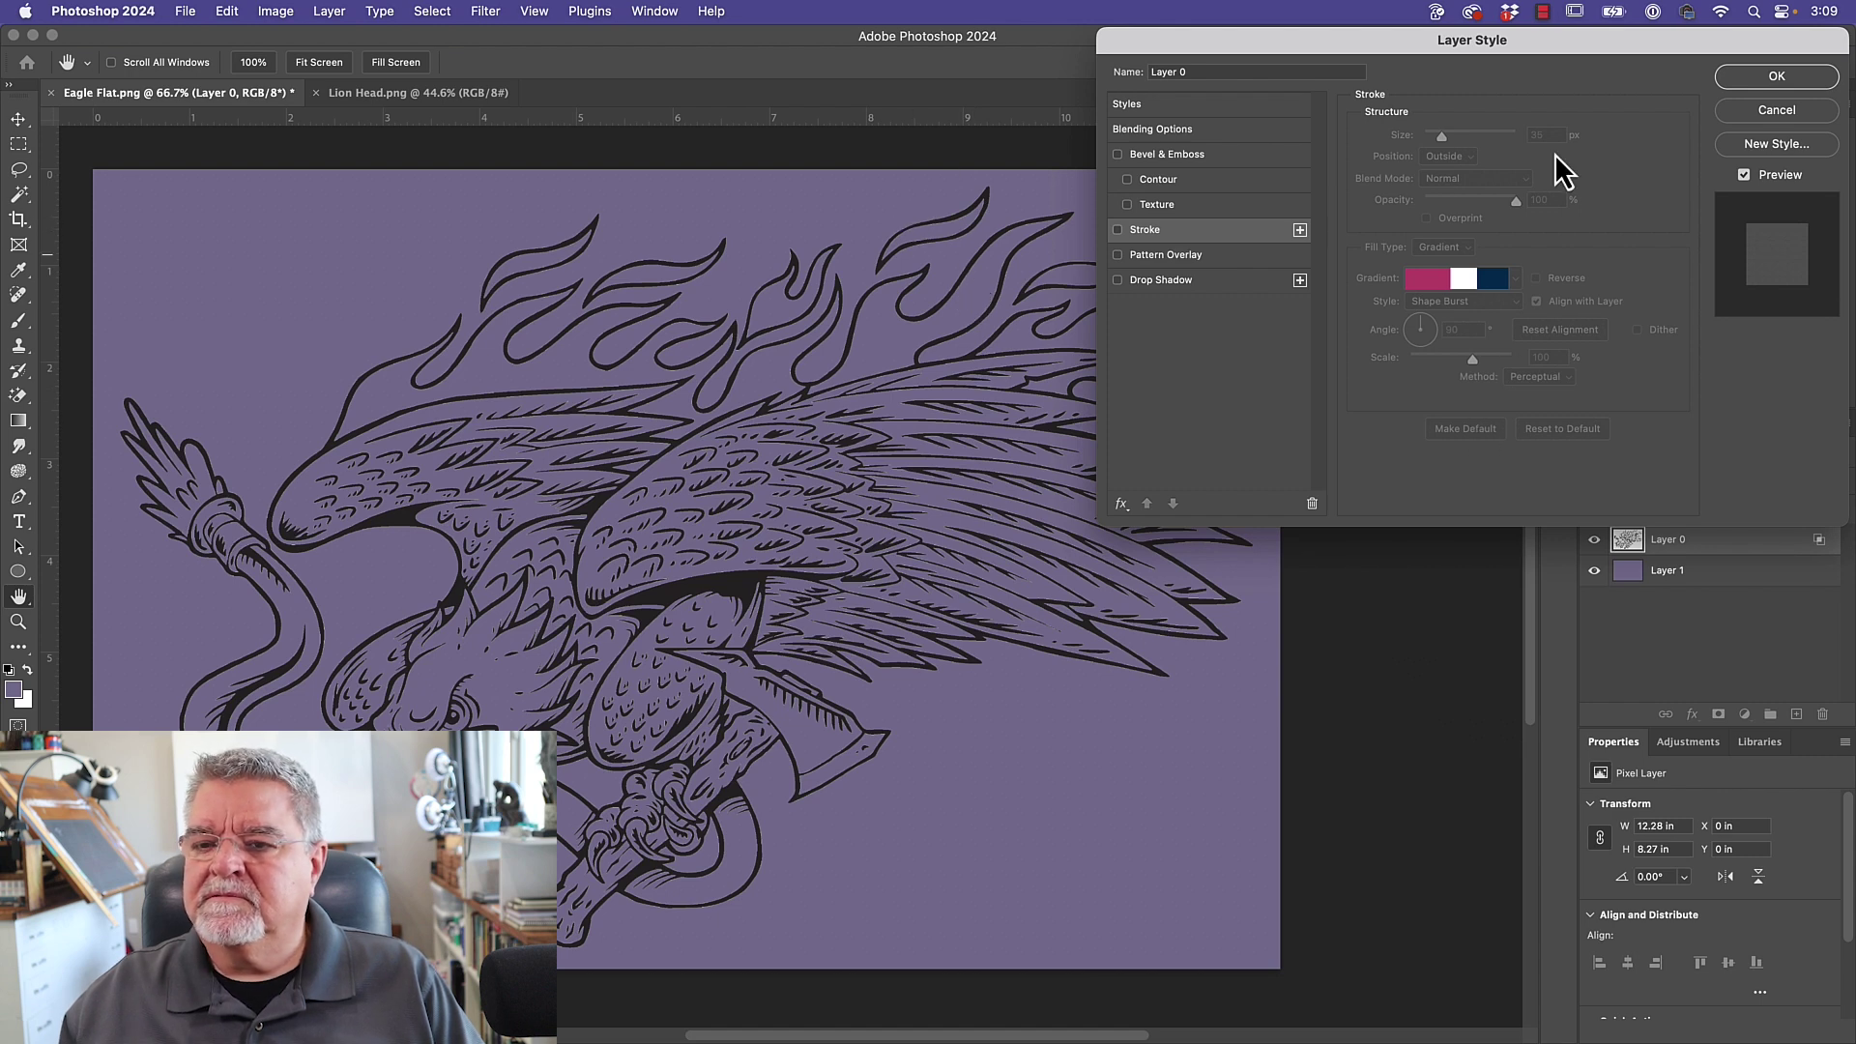
{"action": "left_click", "coordinate": [1137, 128]}
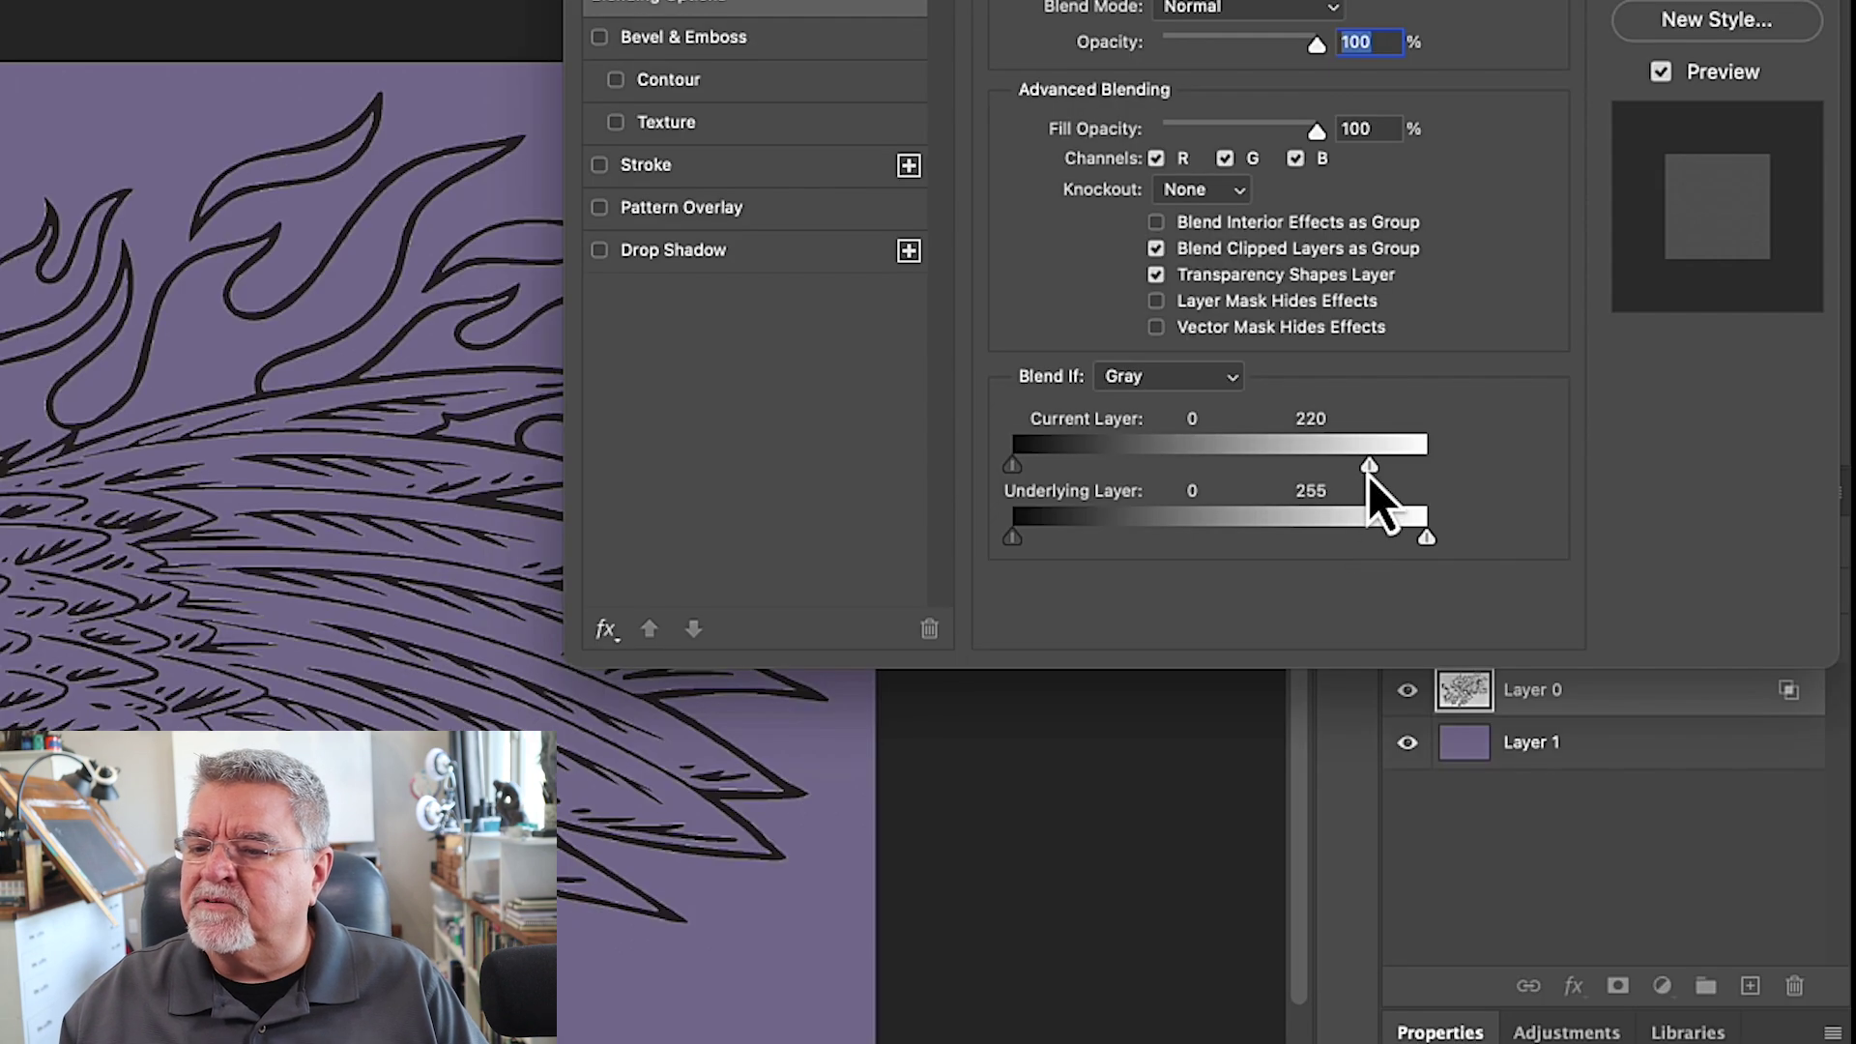
Step: Split the Current Layer white slider to 105/220 and apply the layer style
{"action": "left_click_drag", "start_coordinate": [1368, 475], "coordinate": [1185, 468]}
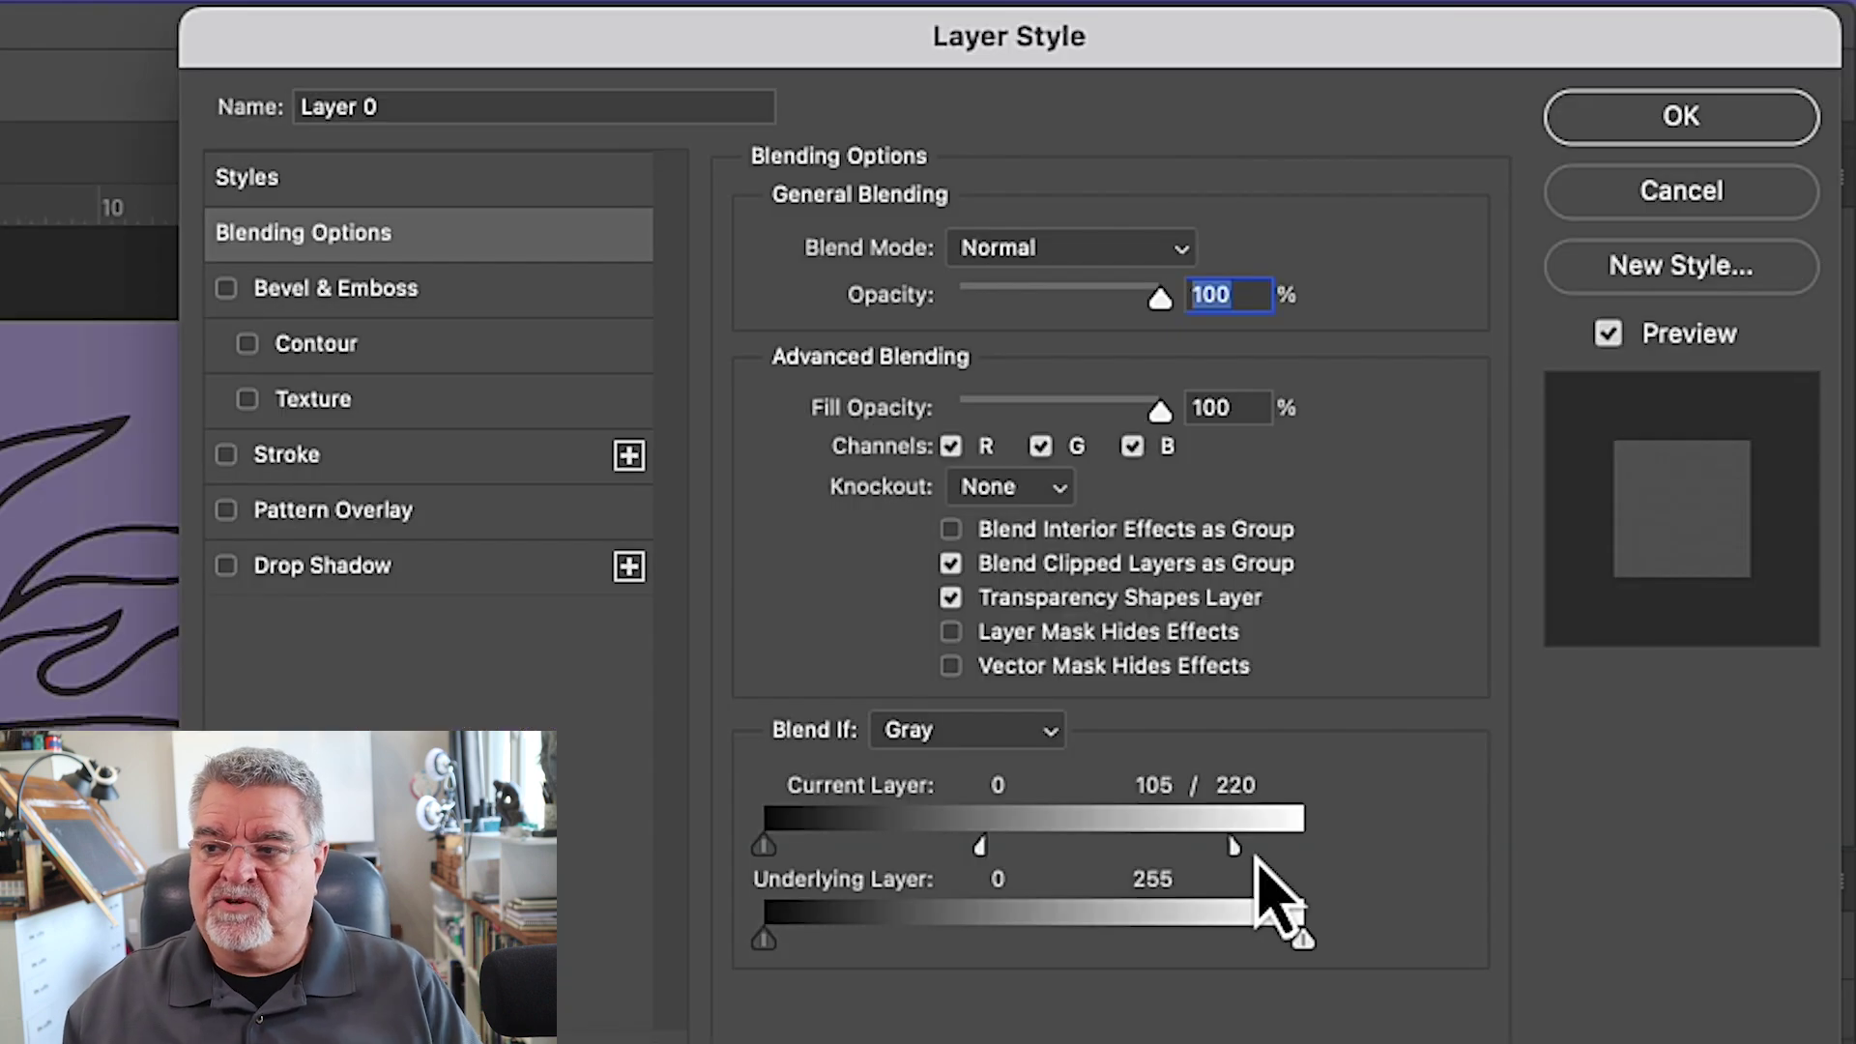
{"action": "left_click", "coordinate": [1639, 122]}
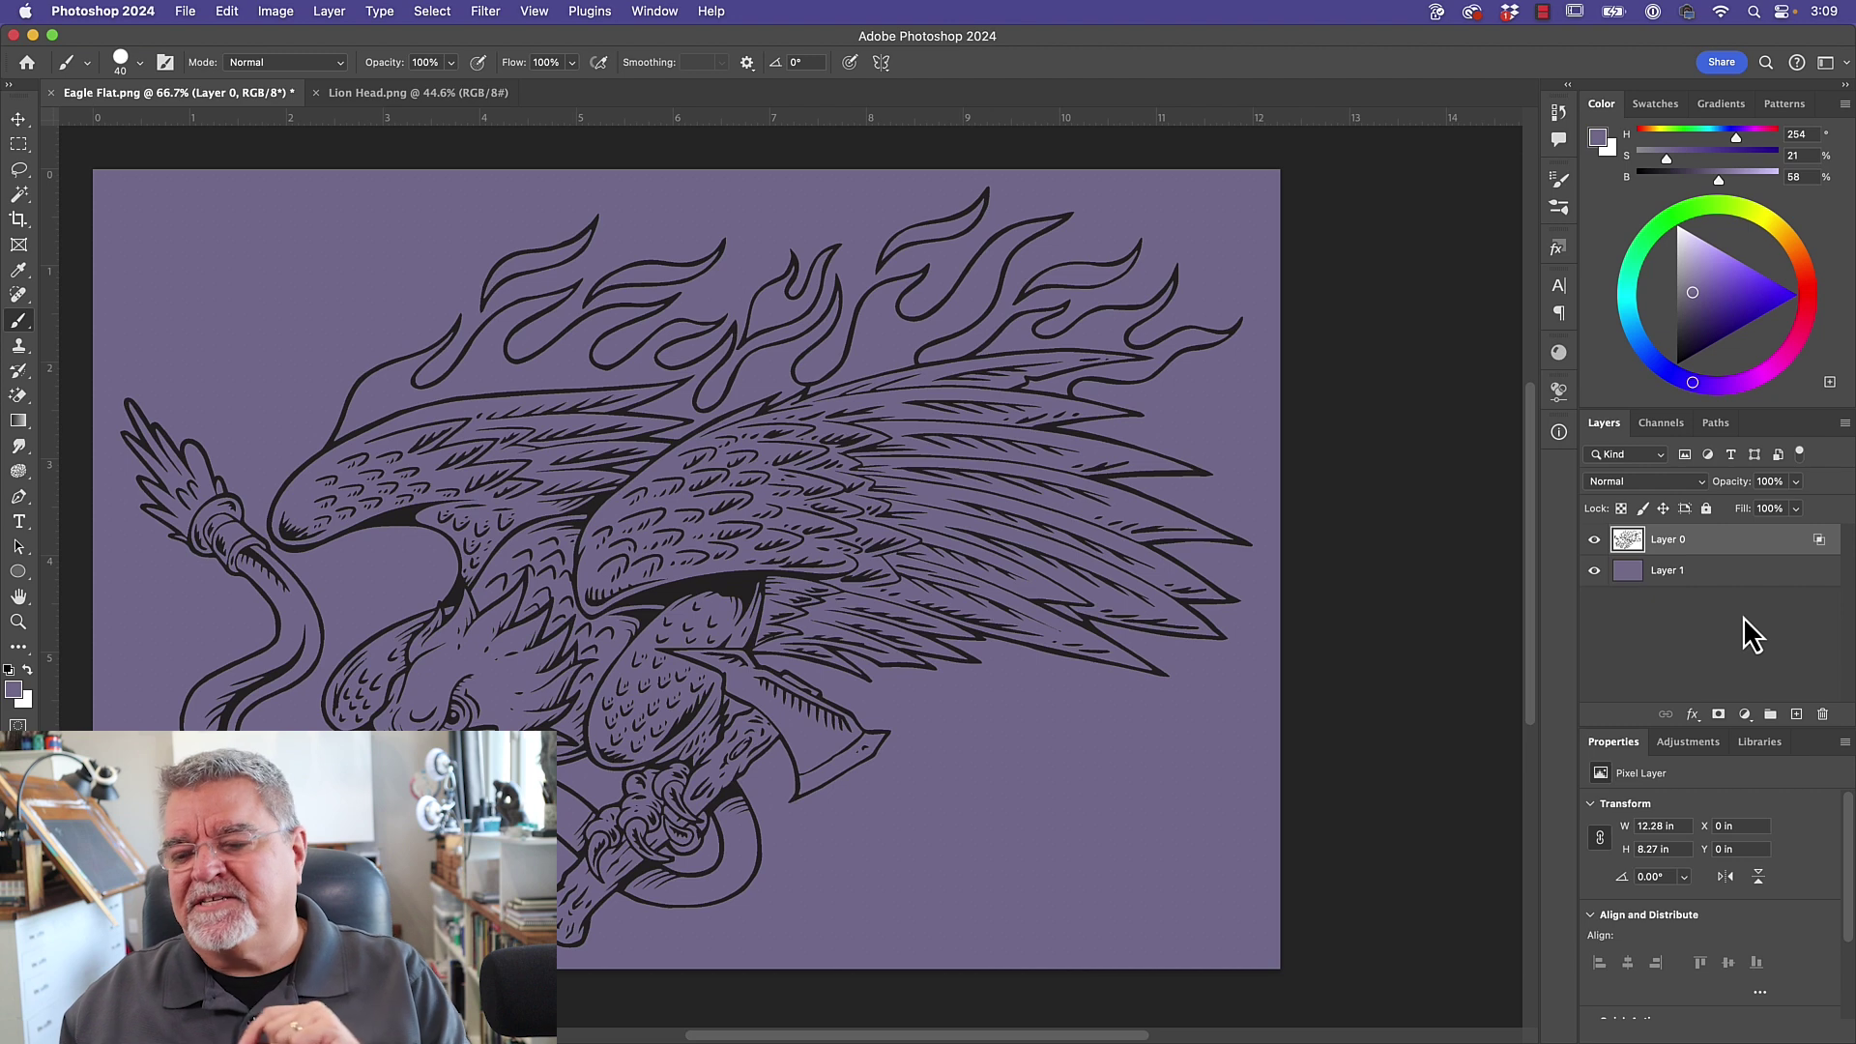
{"action": "mouse_move", "coordinate": [1796, 720]}
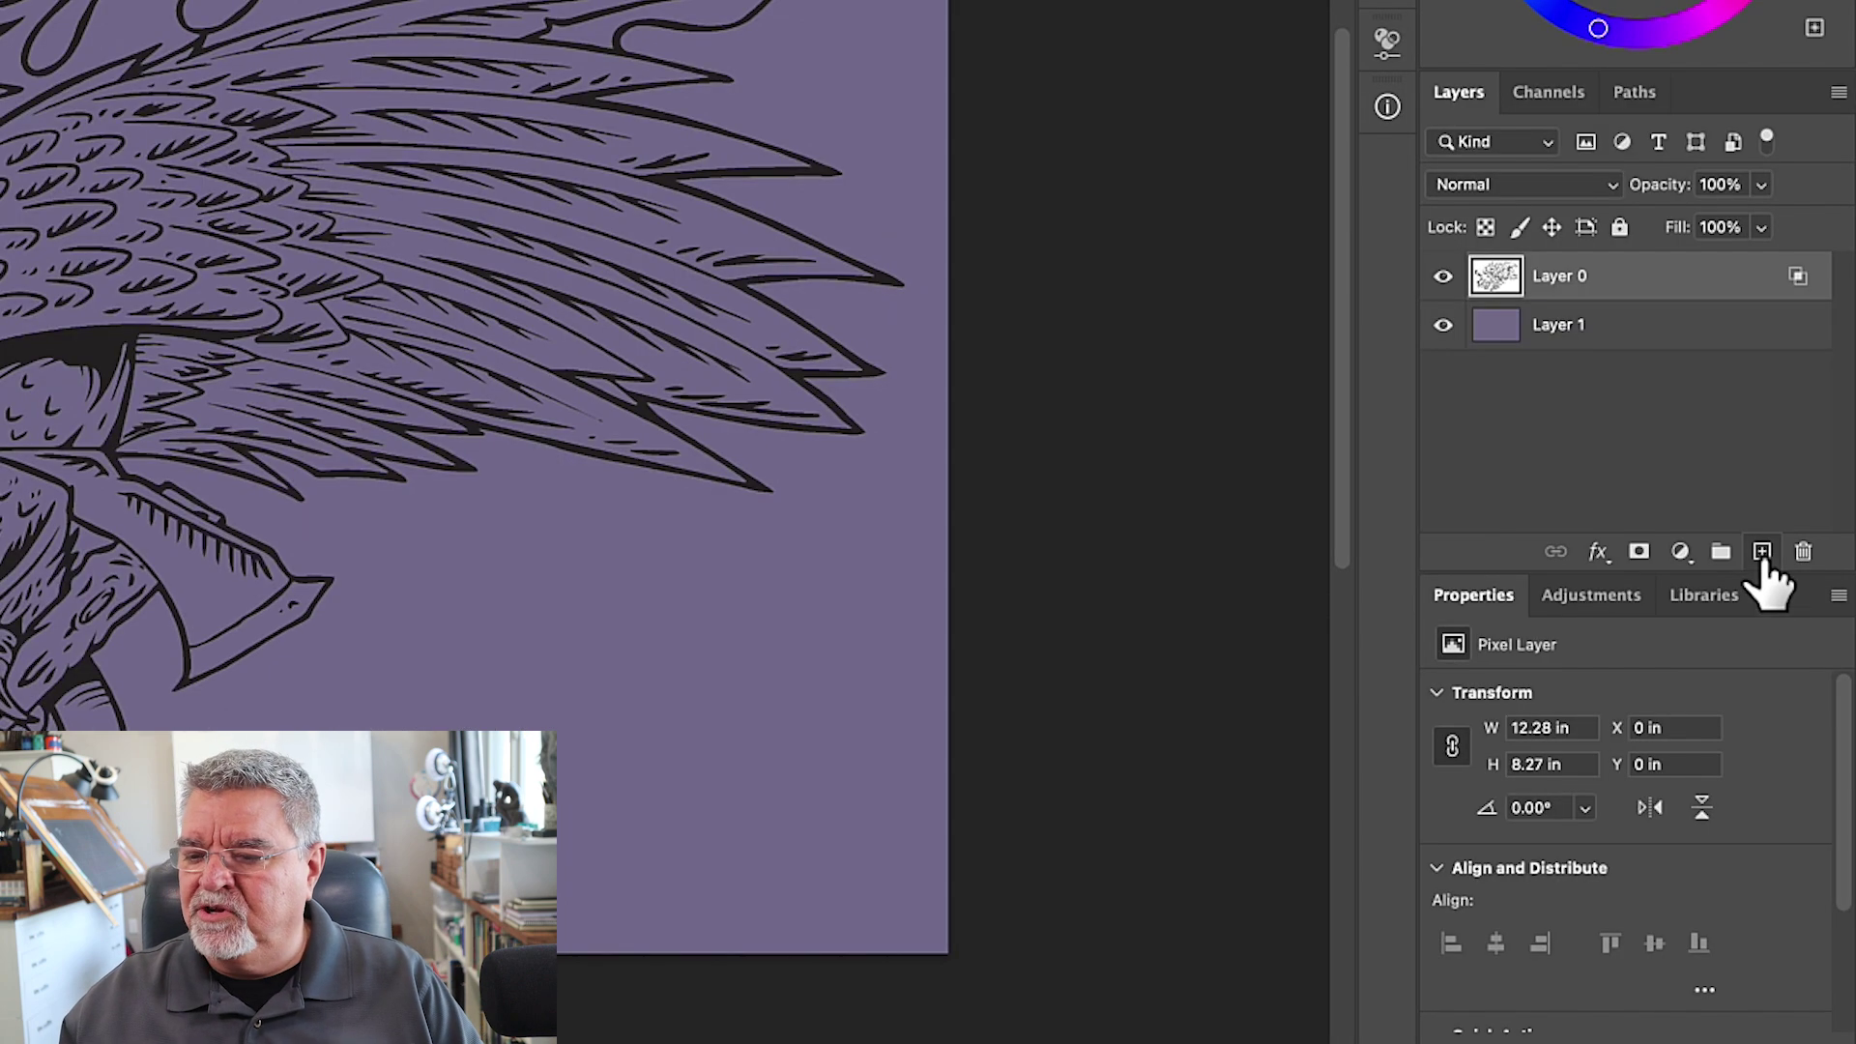
Step: Add an empty Layer 2 beneath Layer 0 and merge Layer 0 down into it
{"action": "left_click", "coordinate": [1762, 553]}
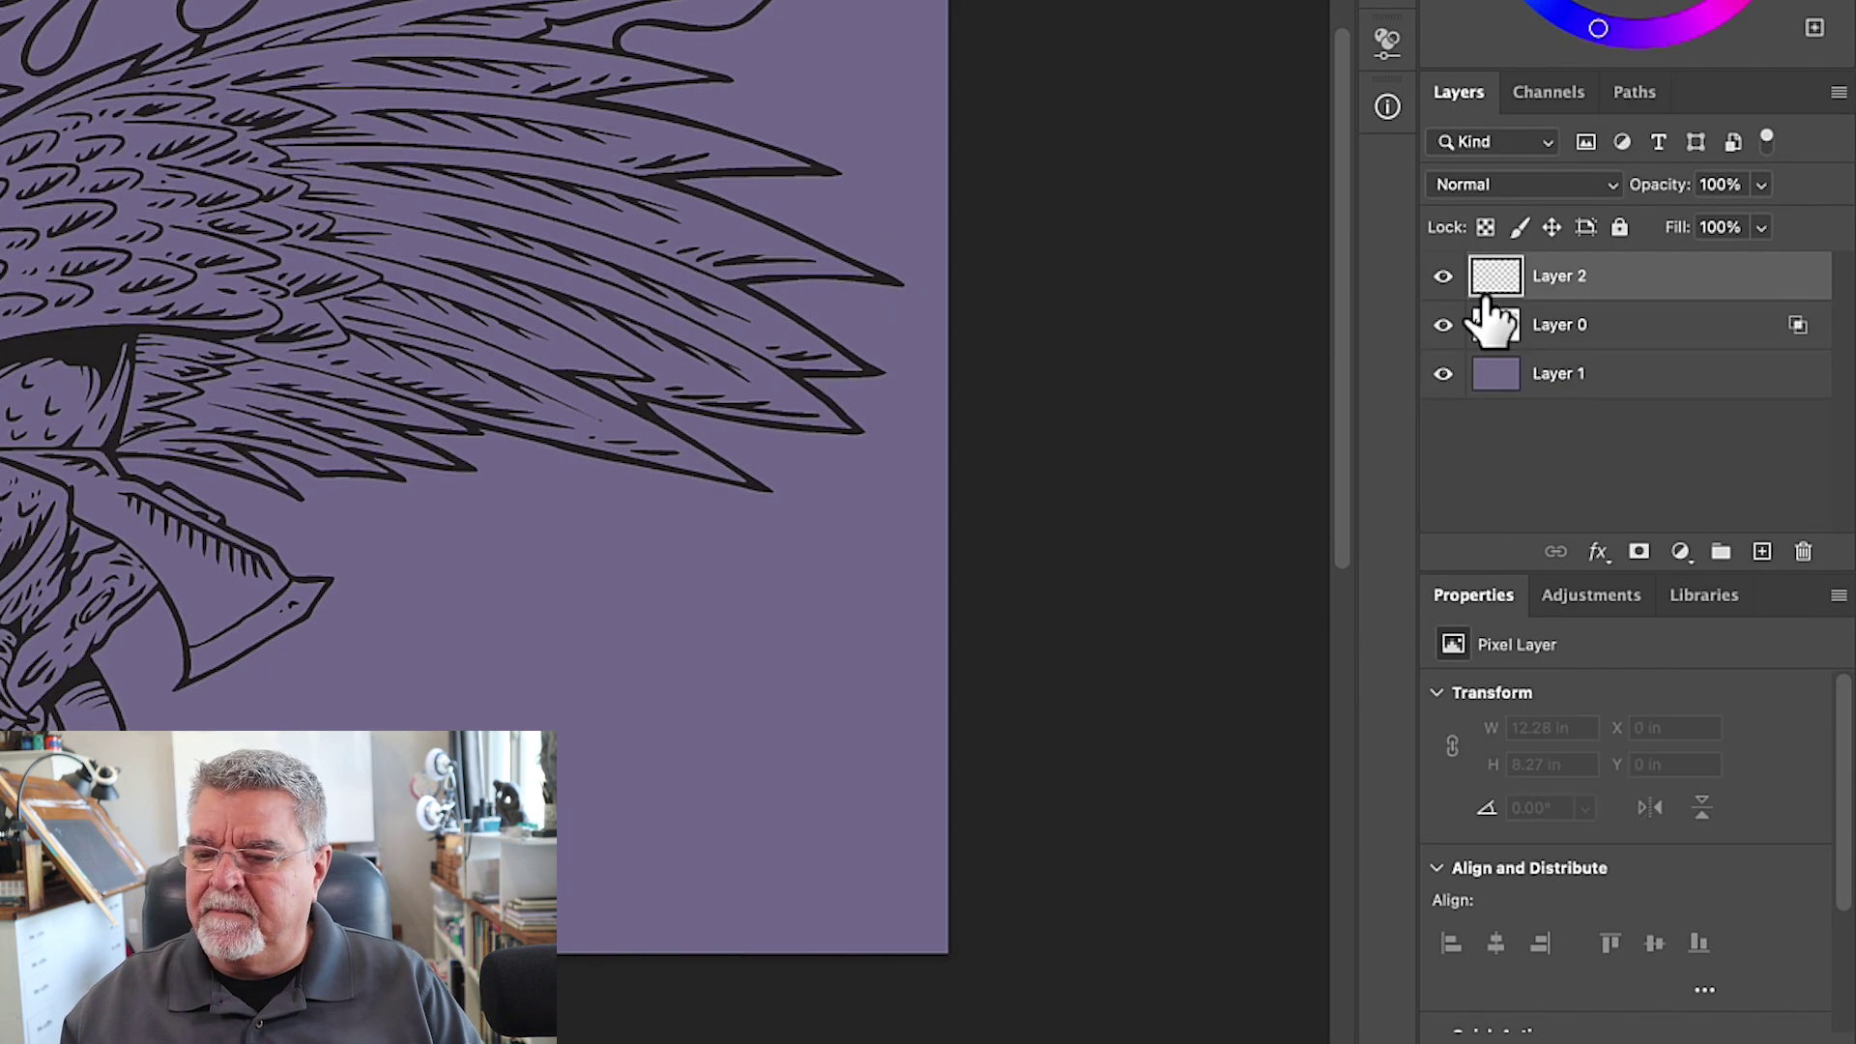
{"action": "left_click_drag", "start_coordinate": [1483, 283], "coordinate": [1564, 338]}
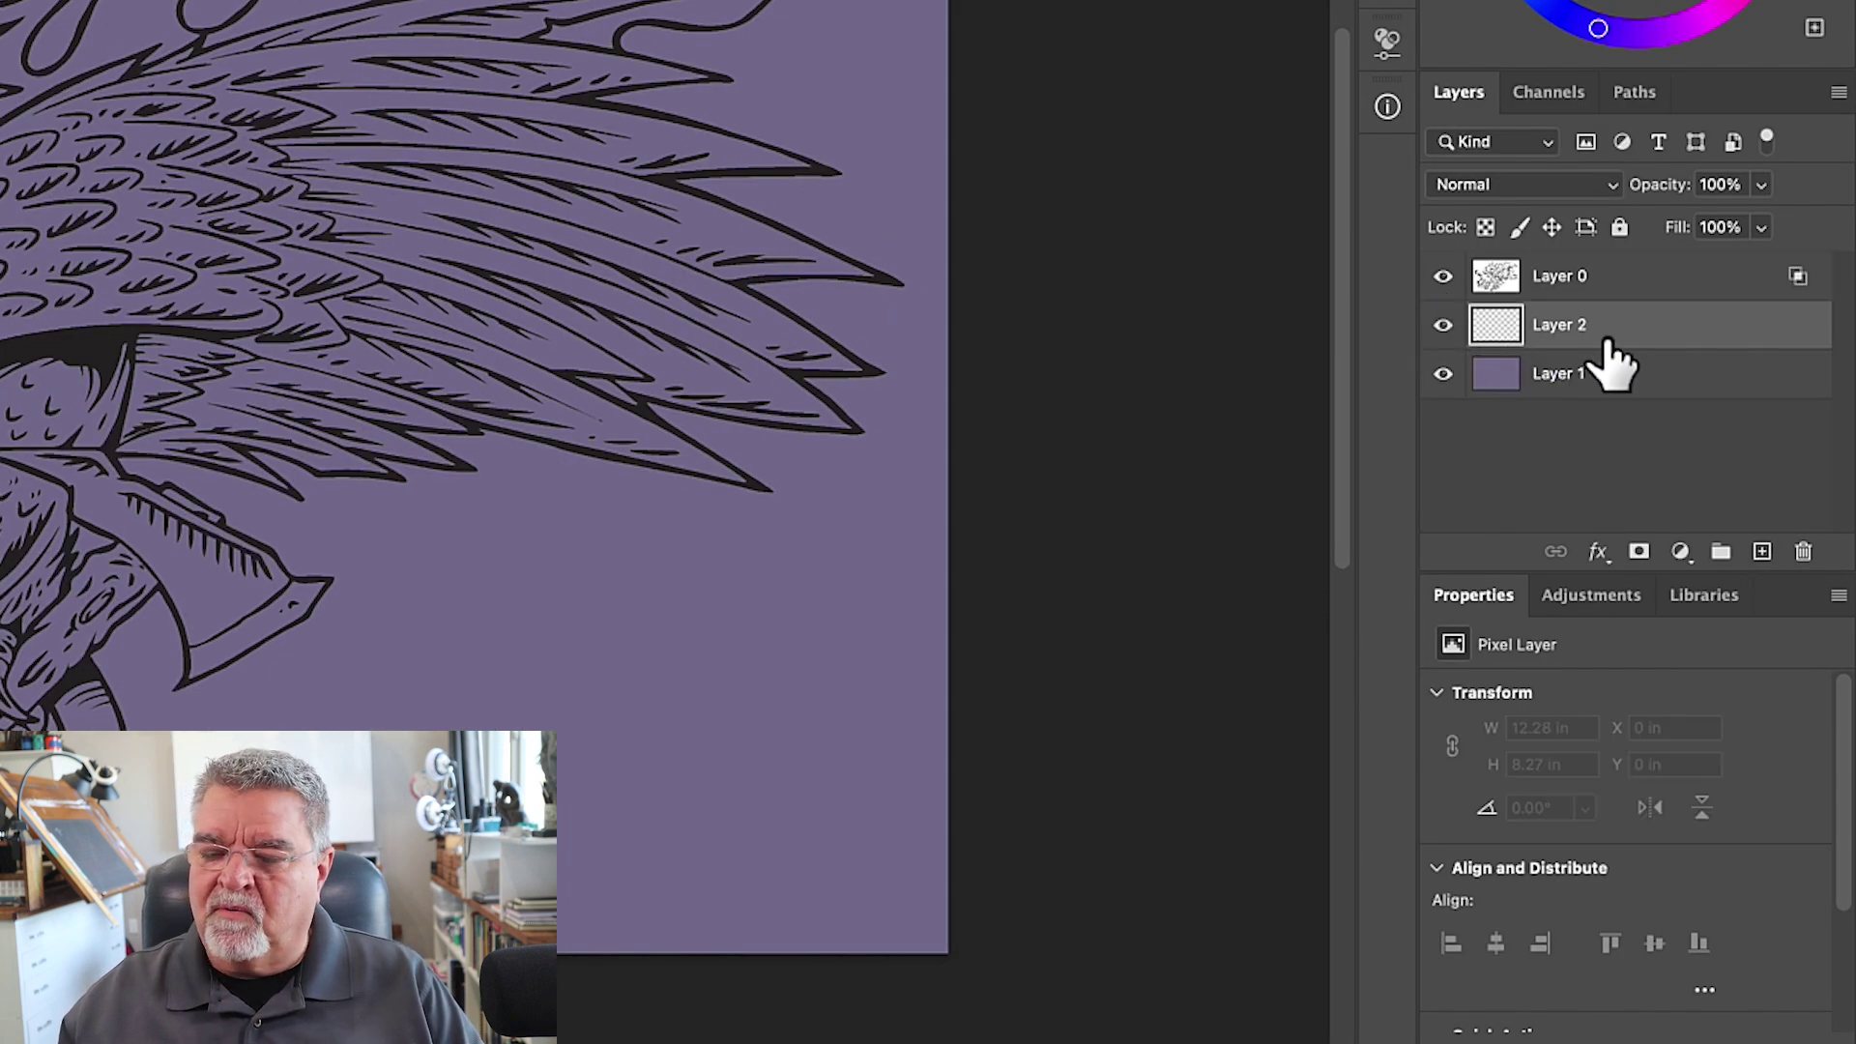
{"action": "left_click", "coordinate": [1506, 279]}
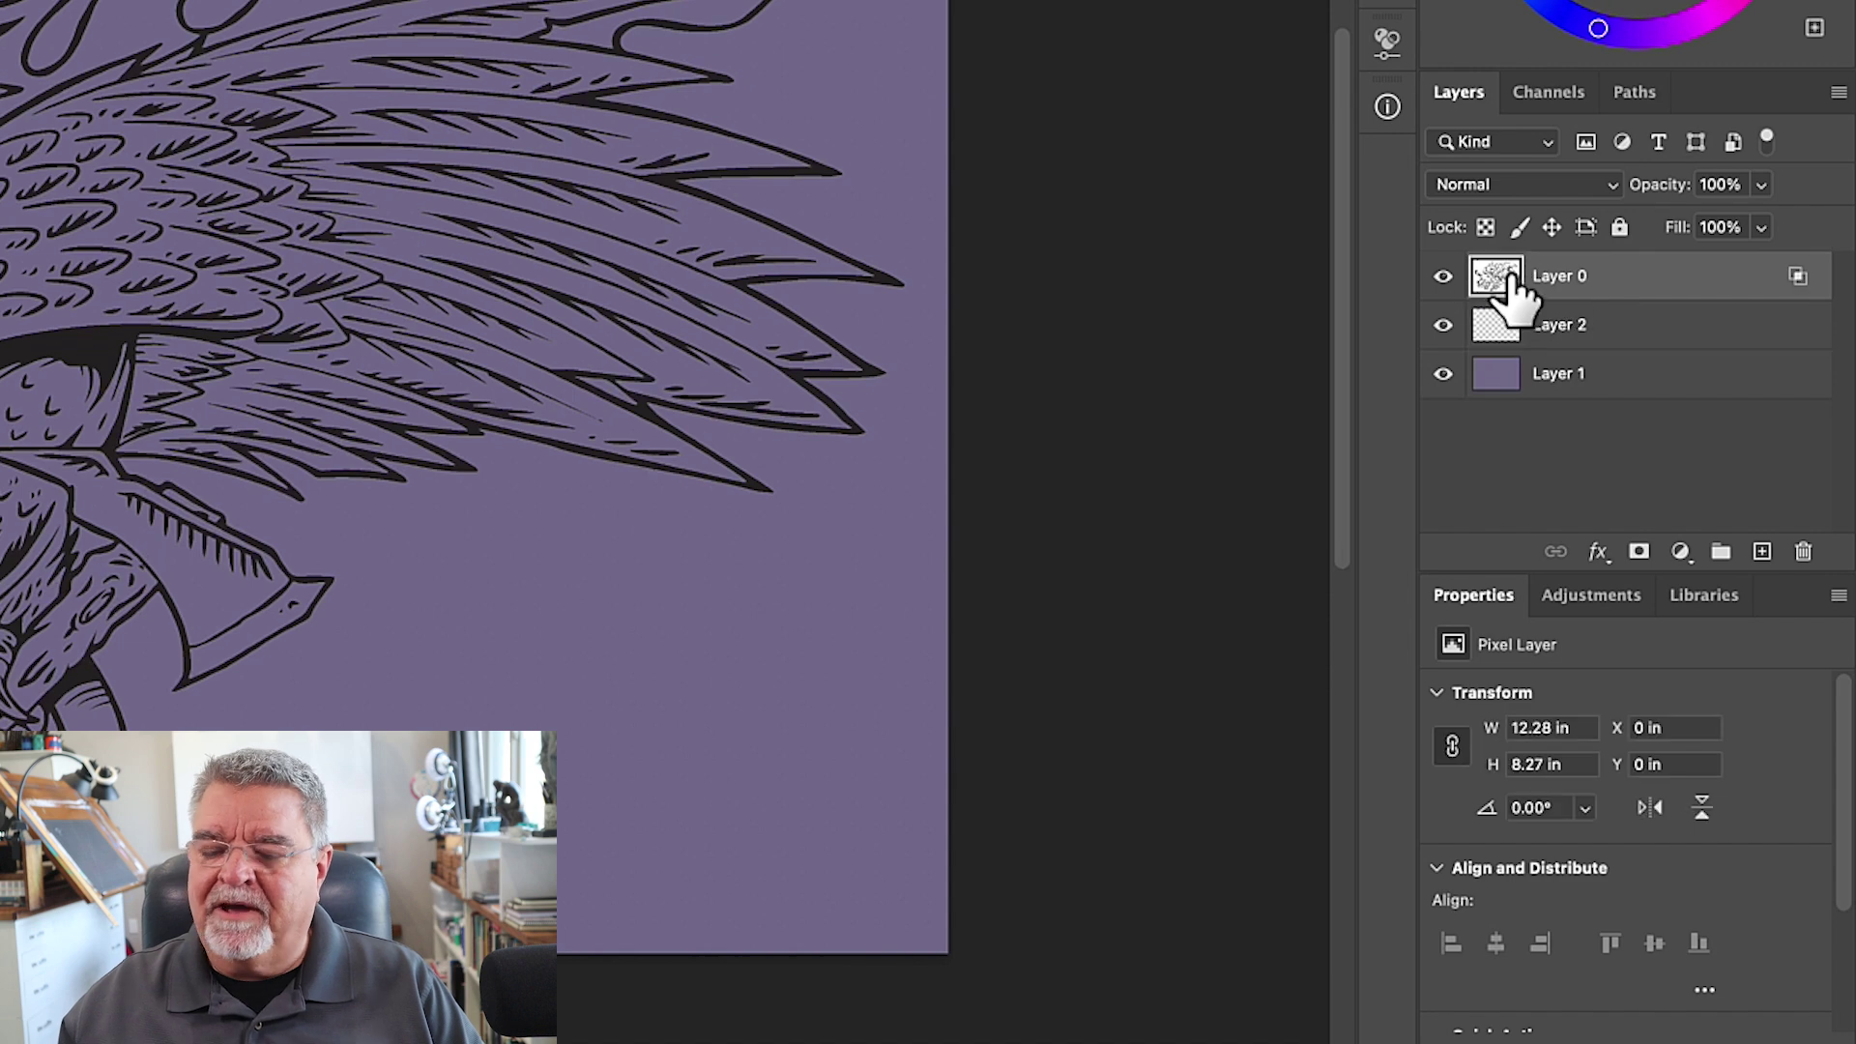
{"action": "left_click", "coordinate": [1839, 93]}
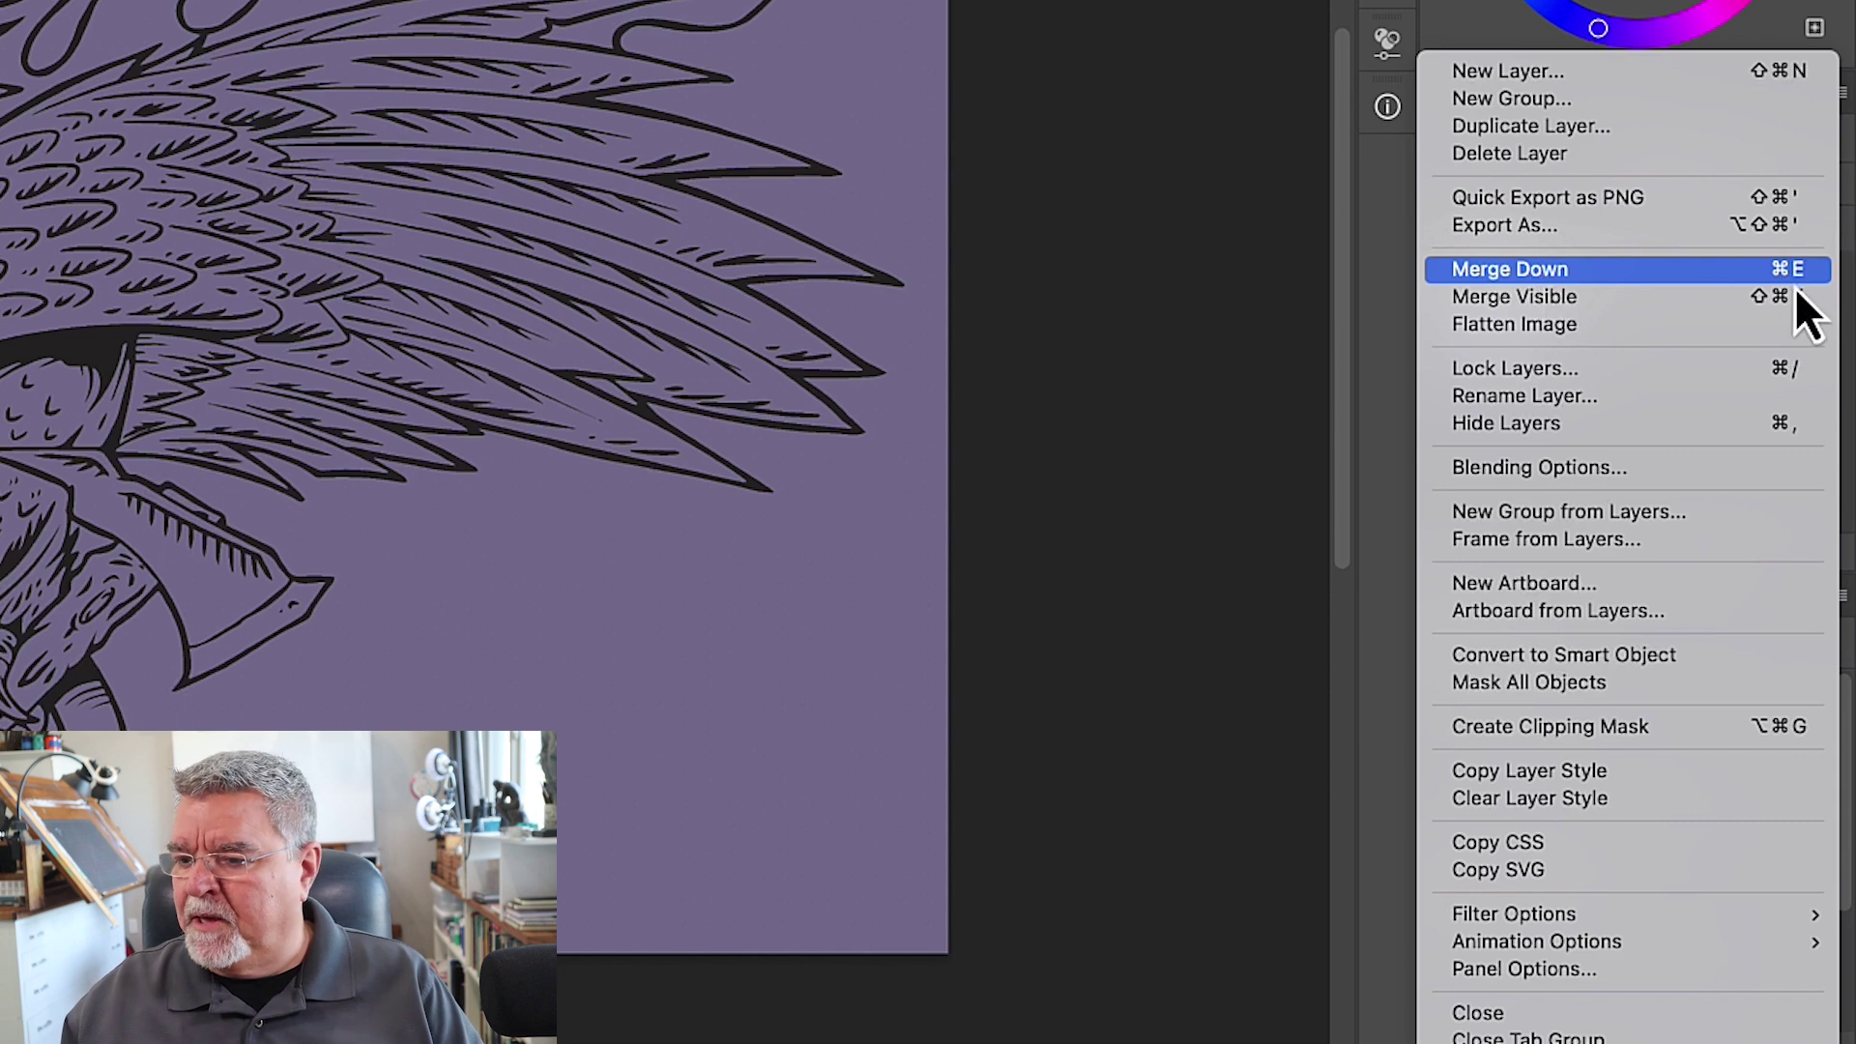
{"action": "left_click", "coordinate": [1704, 273]}
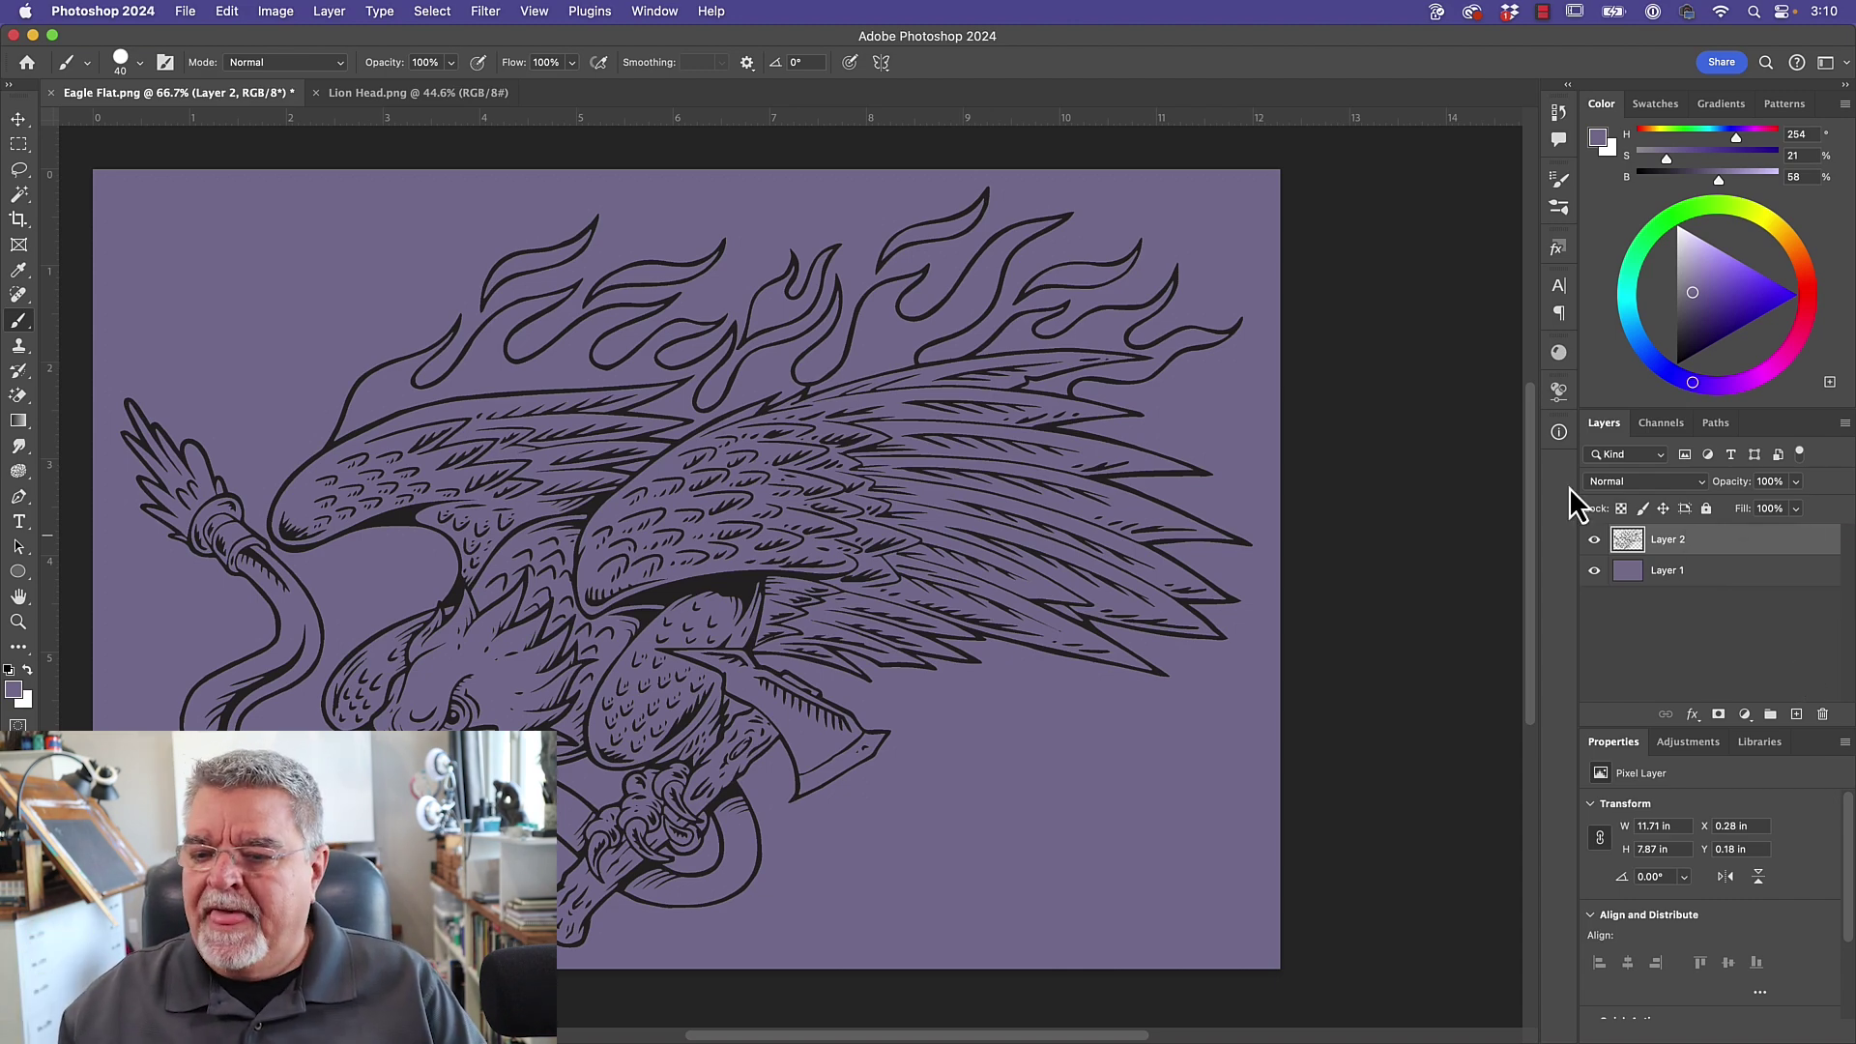
{"action": "left_click", "coordinate": [1594, 571]}
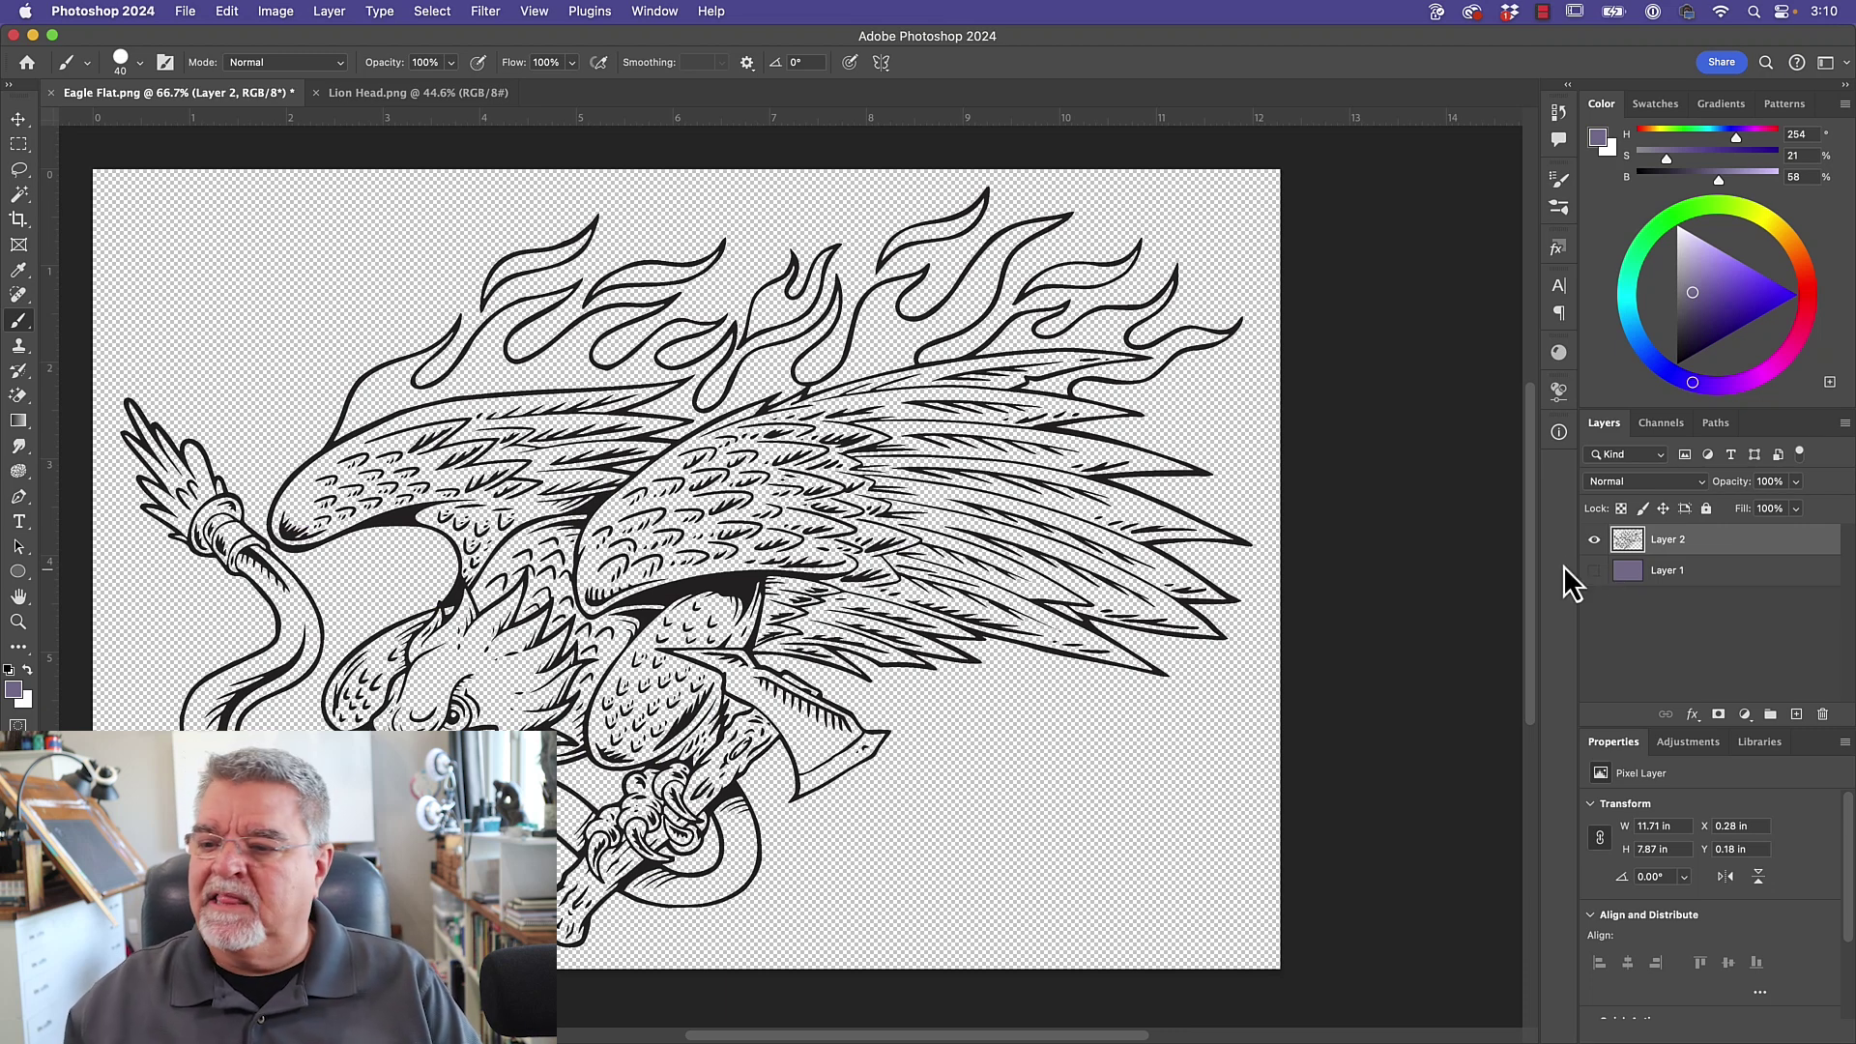
{"action": "left_click", "coordinate": [1595, 572]}
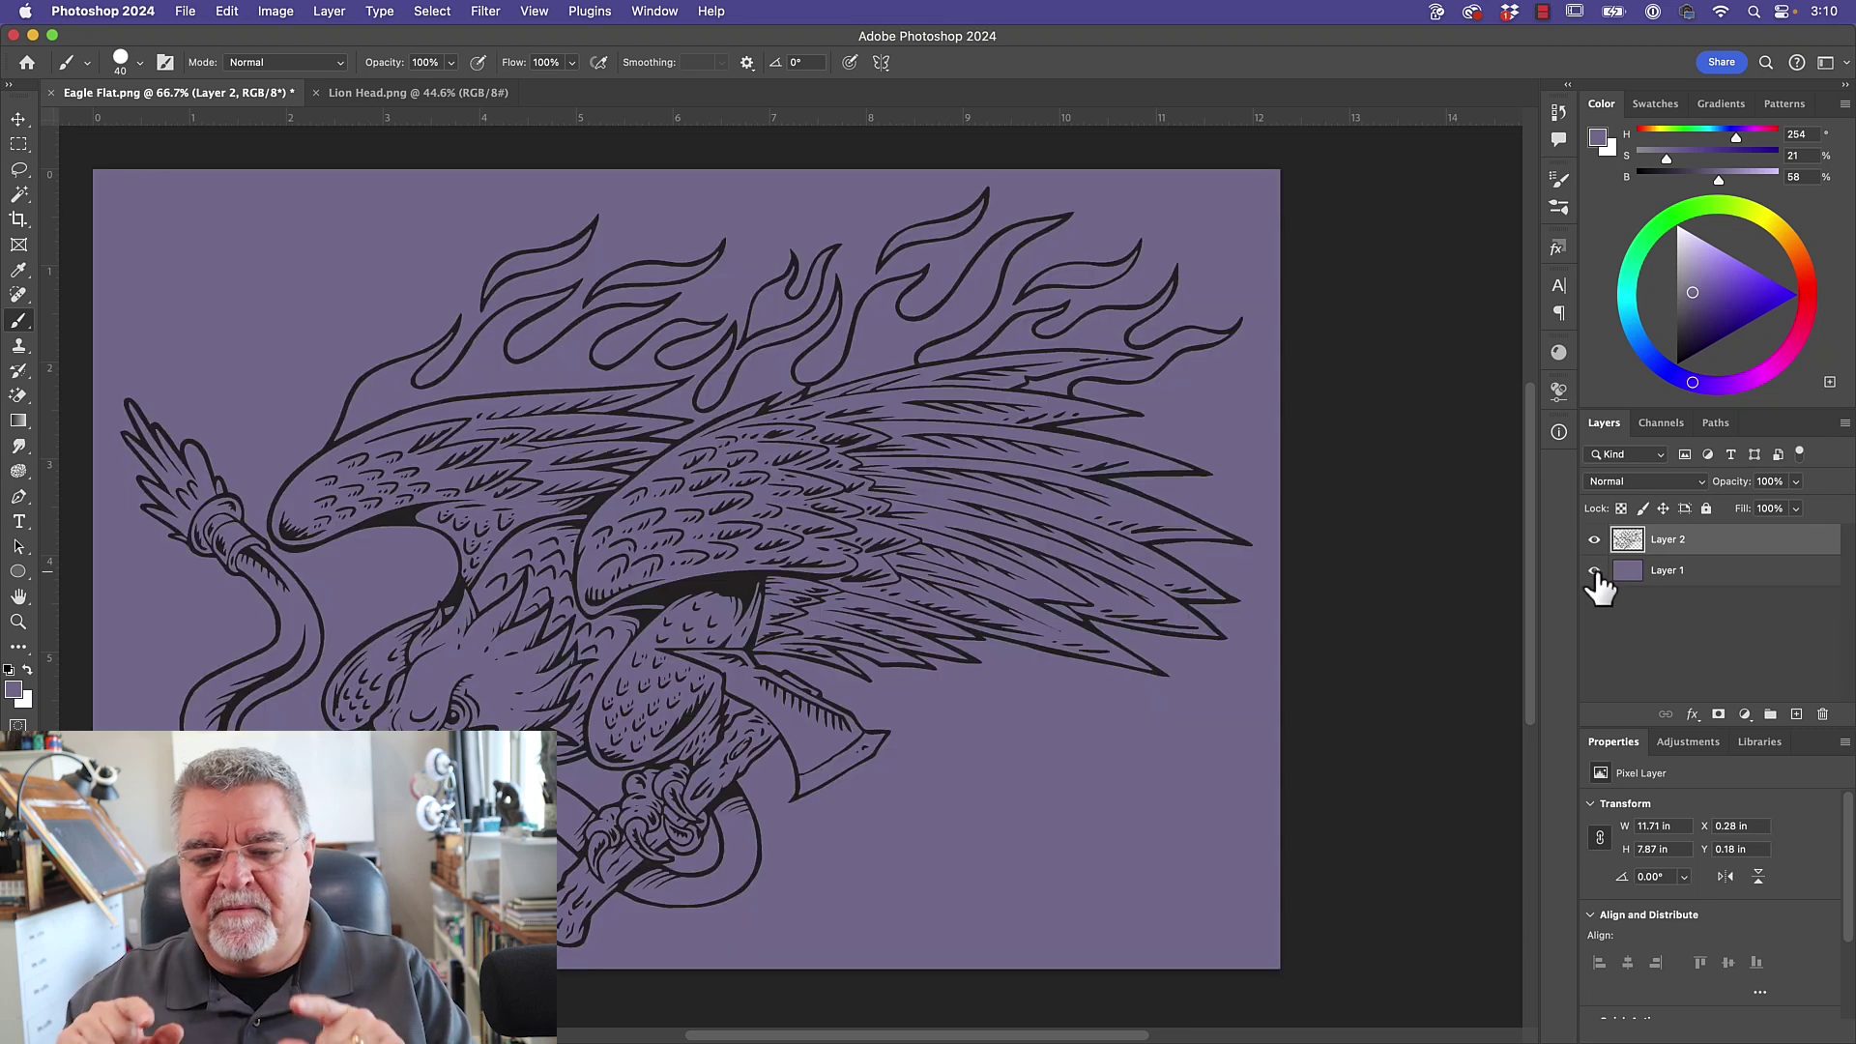